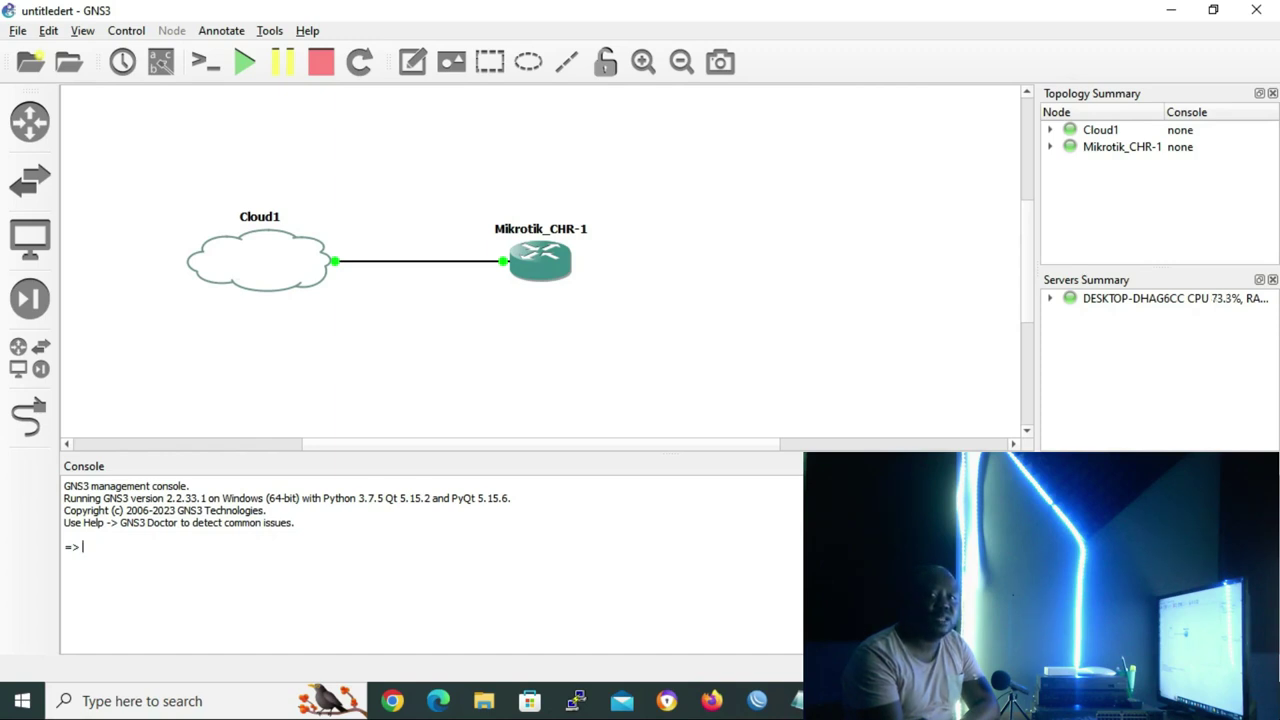
# Try placing a second Mikrotik_CHR router, which is refused because Mikrotik_CHR-1 already uses it.
pyautogui.click(20, 356)
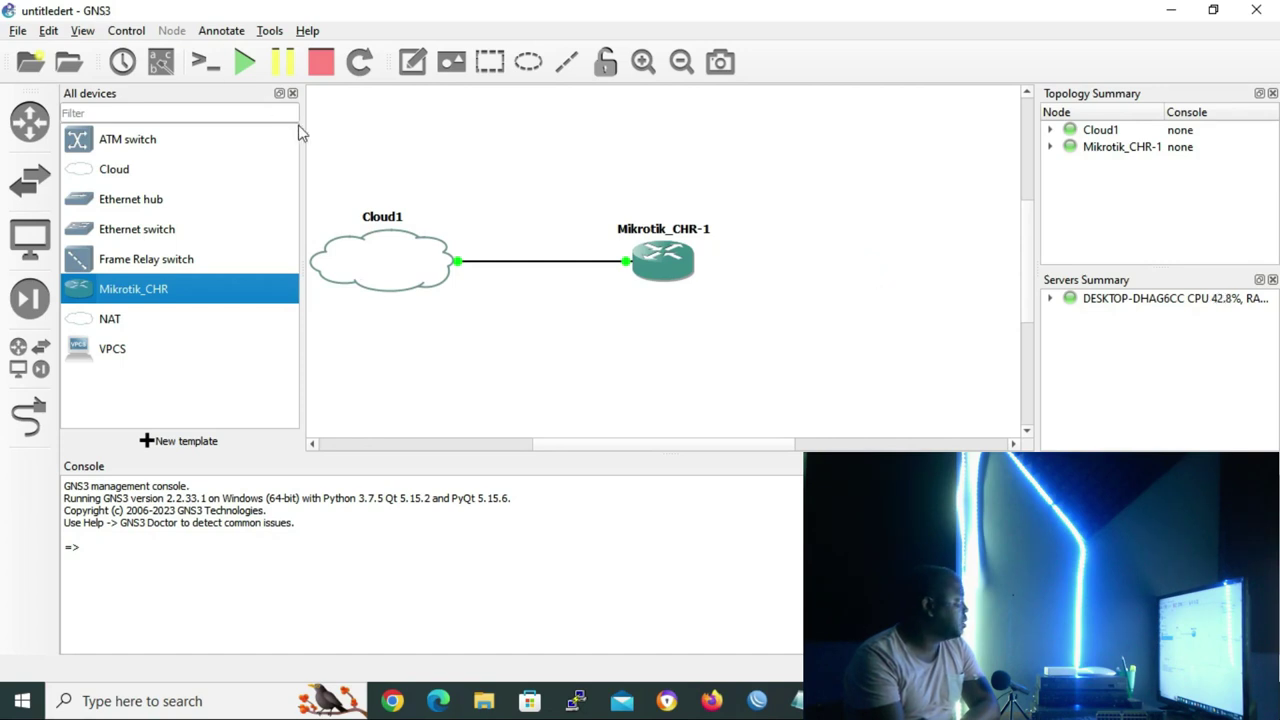
pyautogui.click(292, 93)
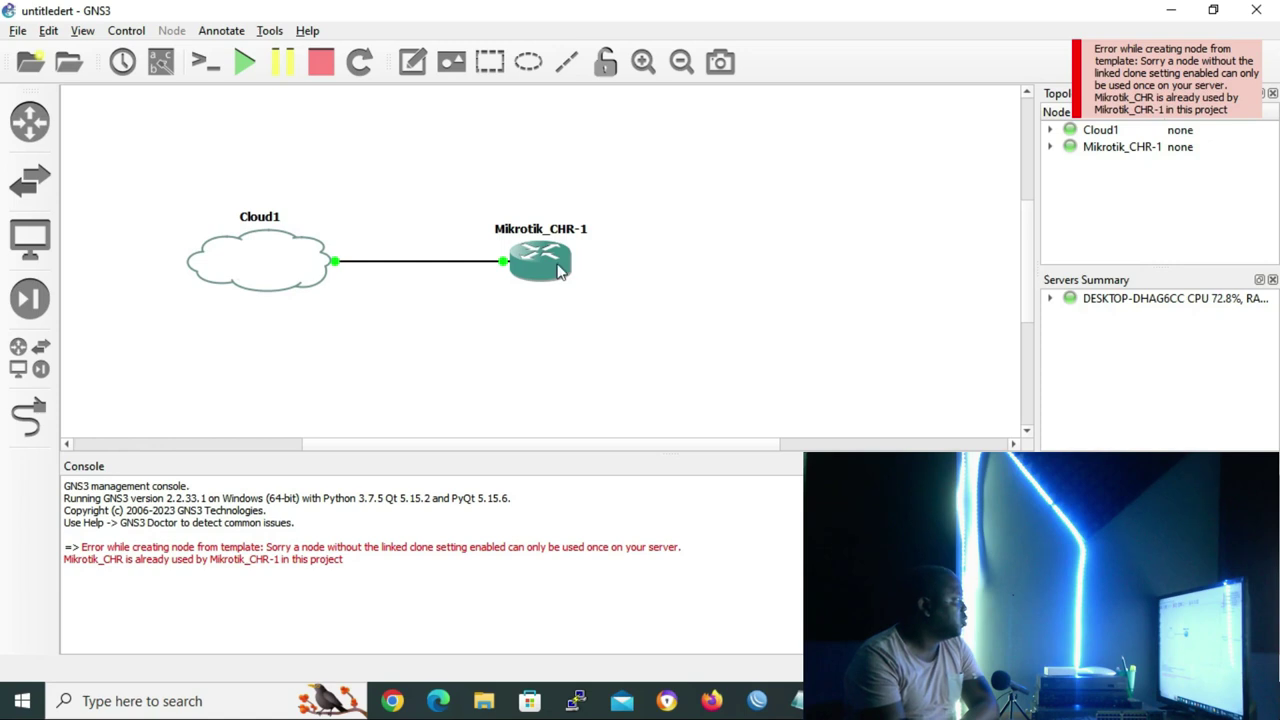
pyautogui.moveTo(548, 268)
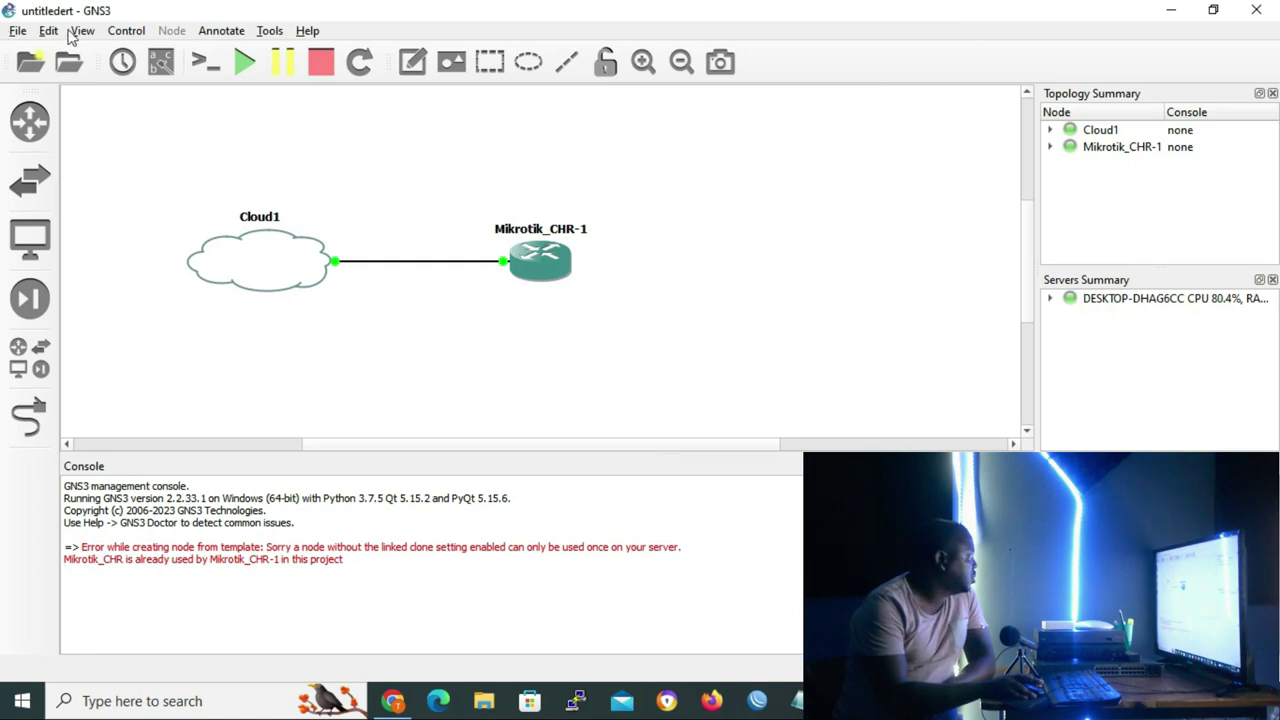
# Start a new template under Edit > Preferences > VirtualBox VMs.
pyautogui.click(49, 31)
pyautogui.click(113, 125)
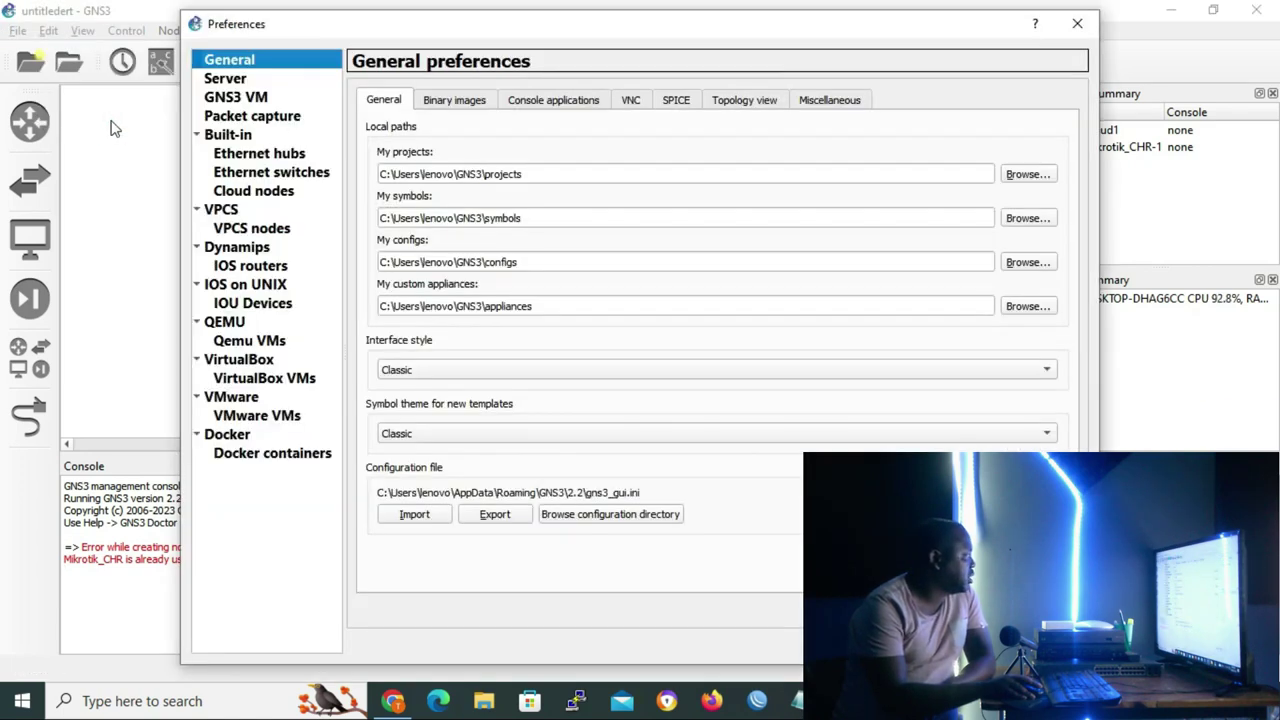
pyautogui.click(264, 378)
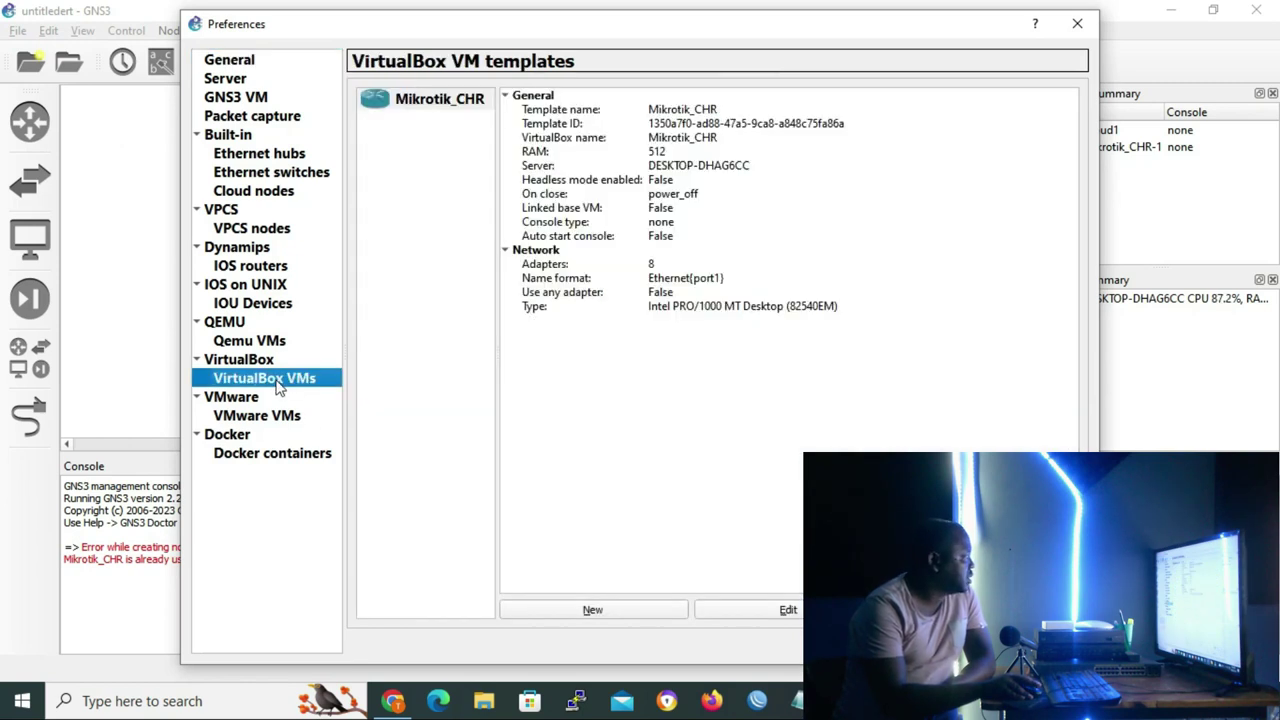
pyautogui.click(592, 614)
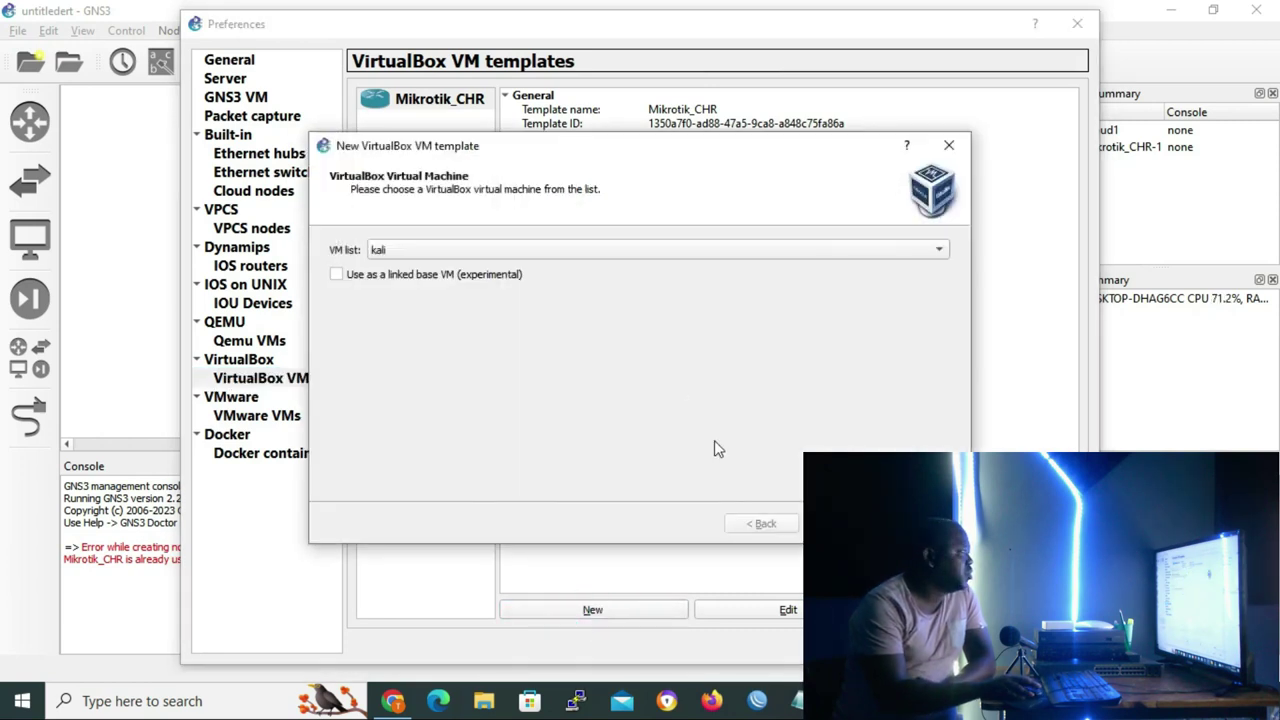
pyautogui.click(937, 254)
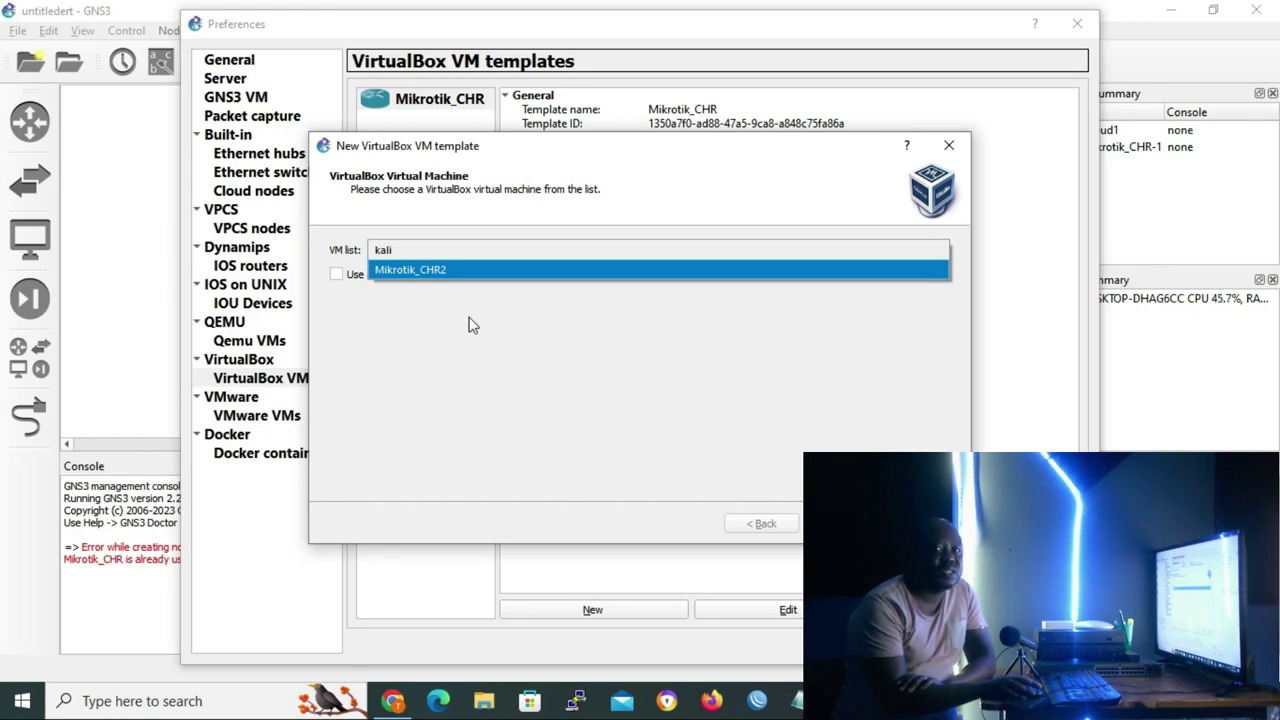
pyautogui.click(503, 384)
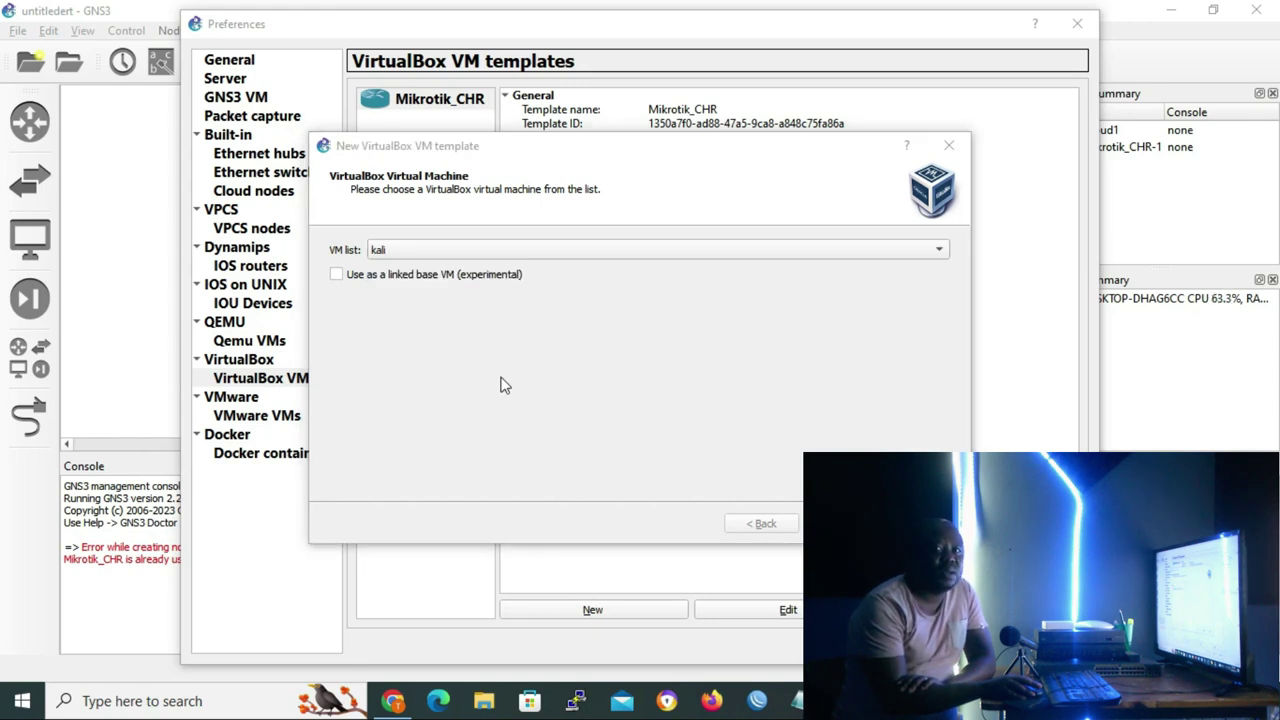
pyautogui.click(762, 704)
# Connect WinBox to the CHR router and view its resources: version 7.6, 448 MiB memory.
pyautogui.click(1021, 243)
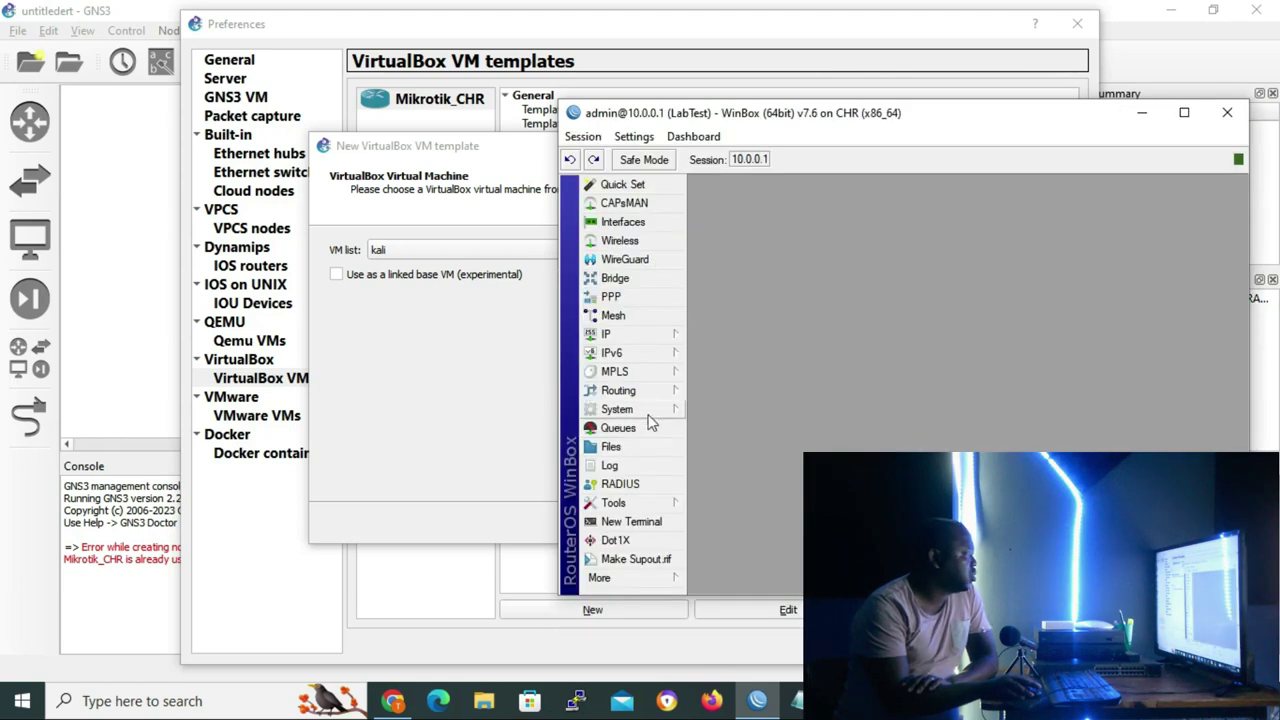
pyautogui.click(645, 410)
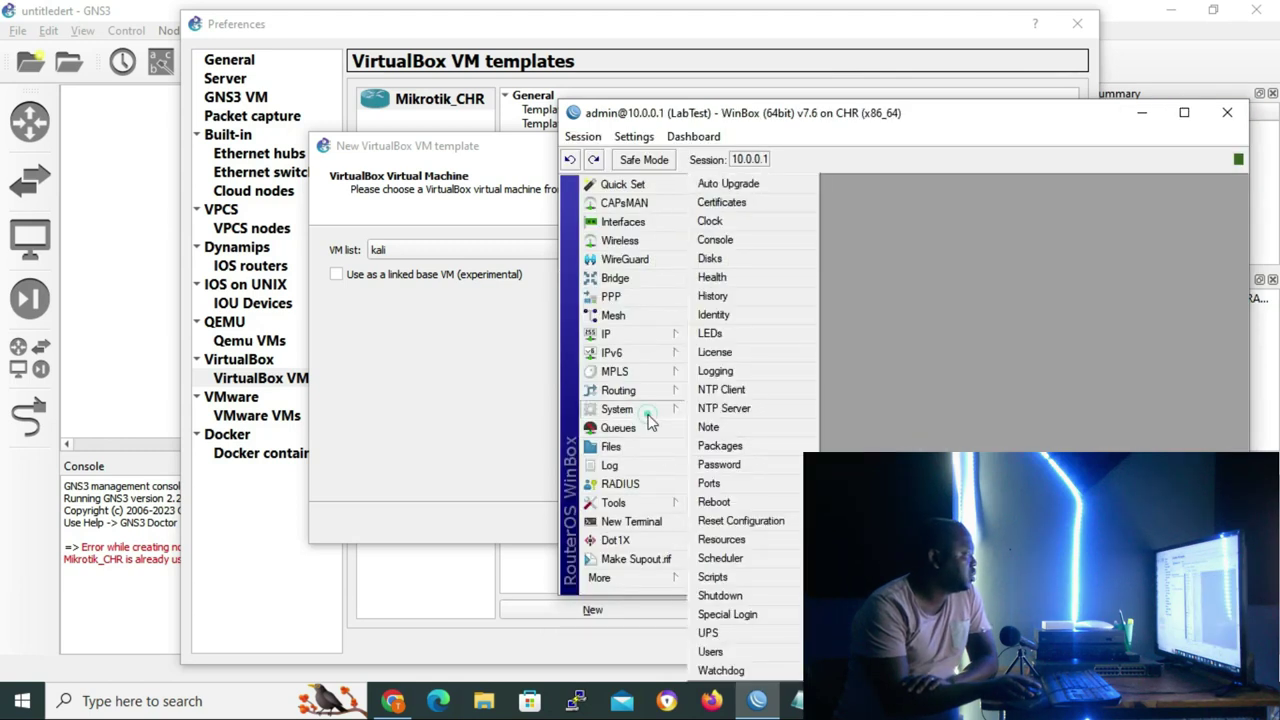
pyautogui.click(754, 541)
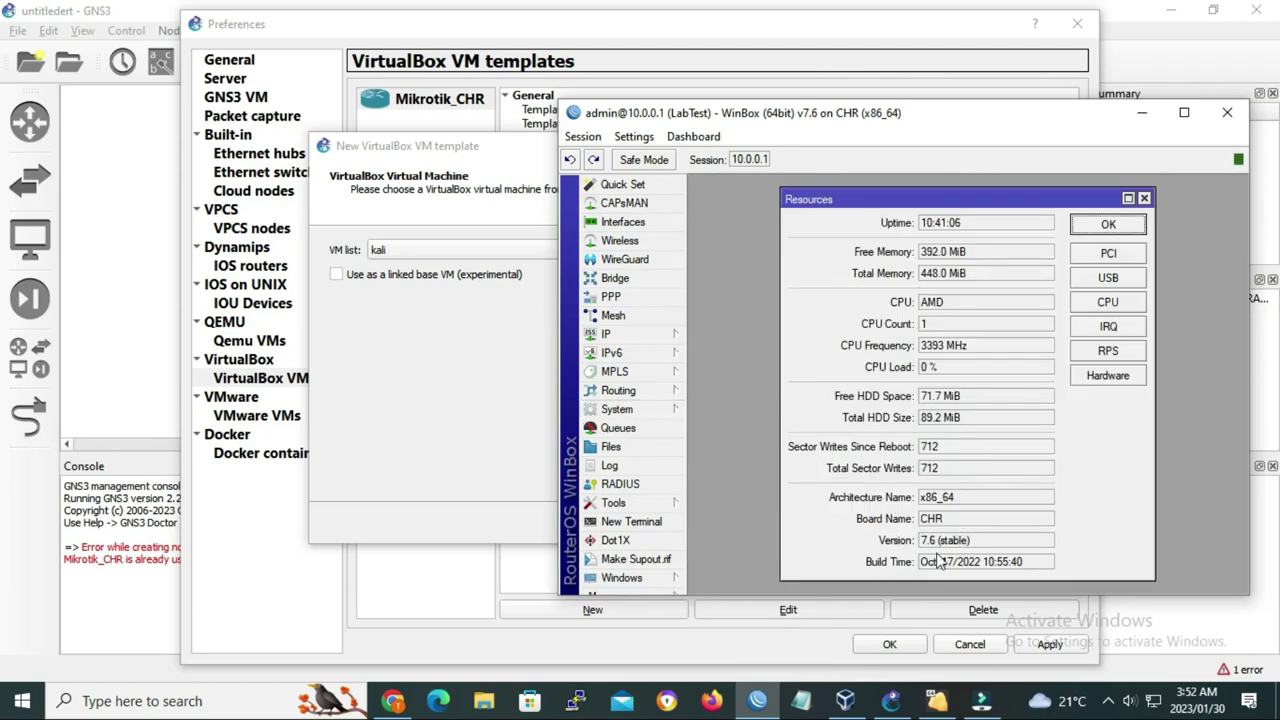
# Close WinBox and finish the template wizard using the Mikrotik_CHR2 virtual machine.
pyautogui.click(1146, 198)
pyautogui.click(1227, 113)
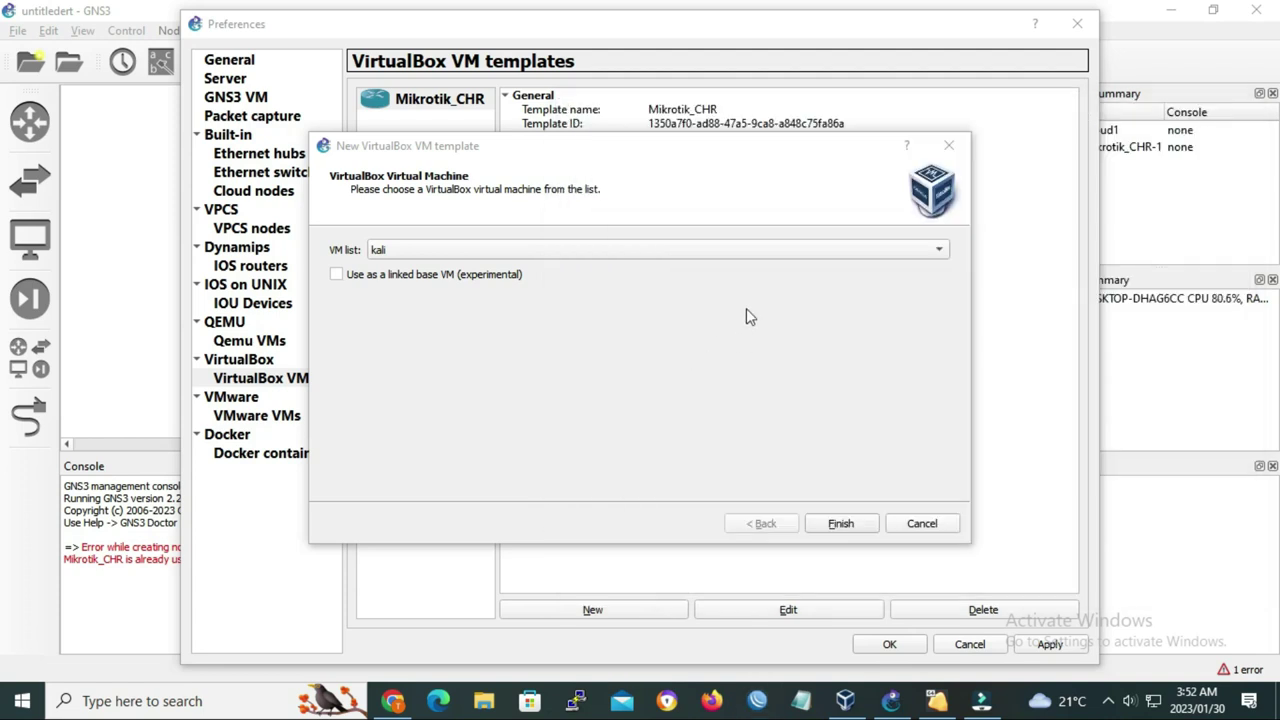
pyautogui.click(935, 250)
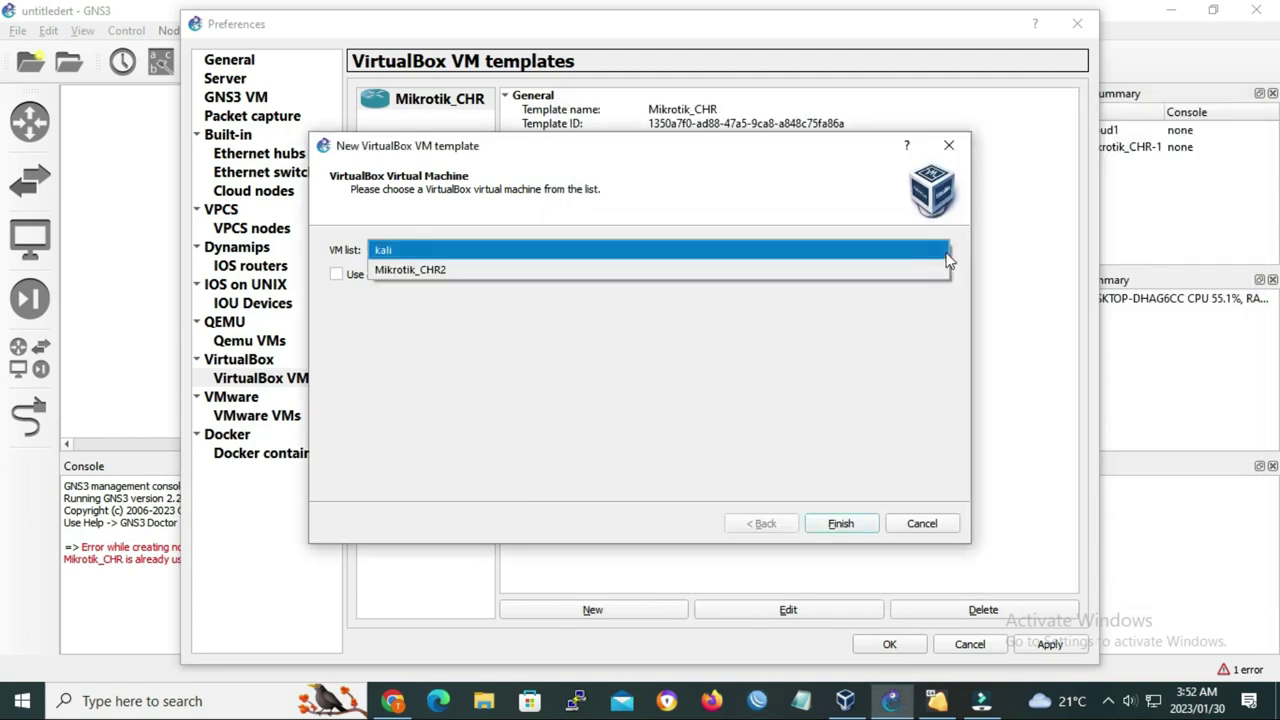
pyautogui.click(430, 270)
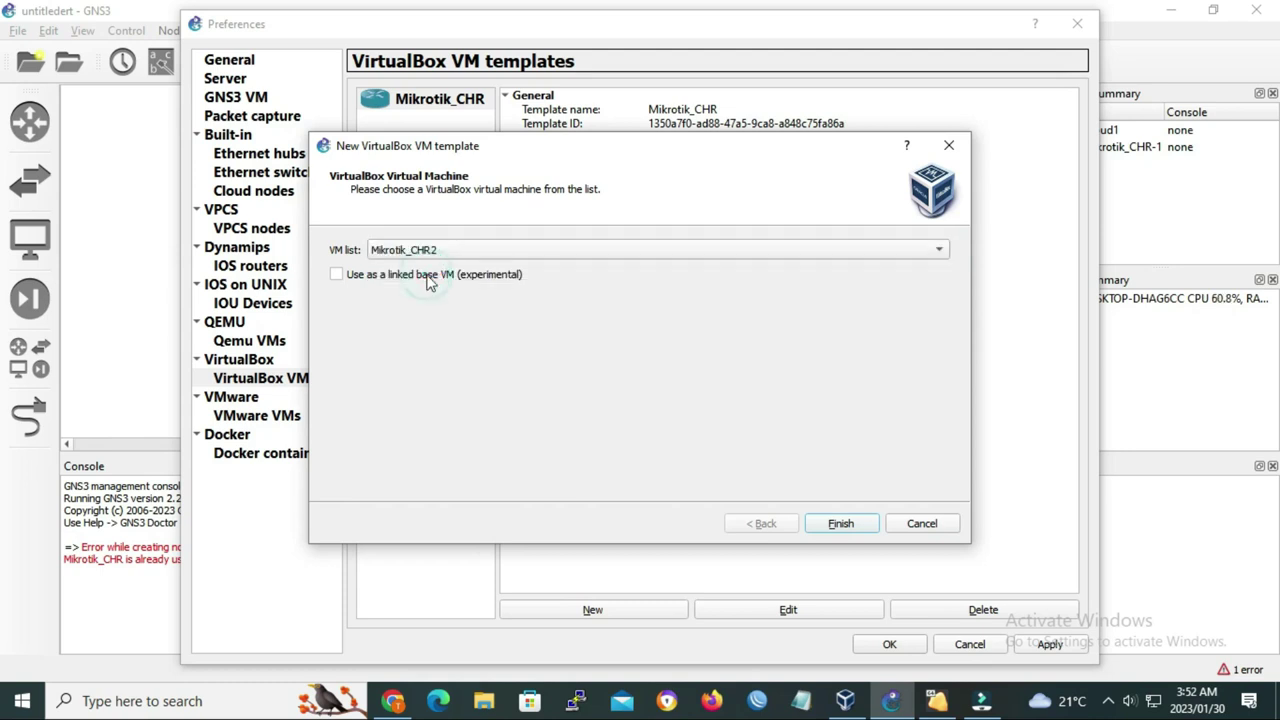
pyautogui.click(840, 524)
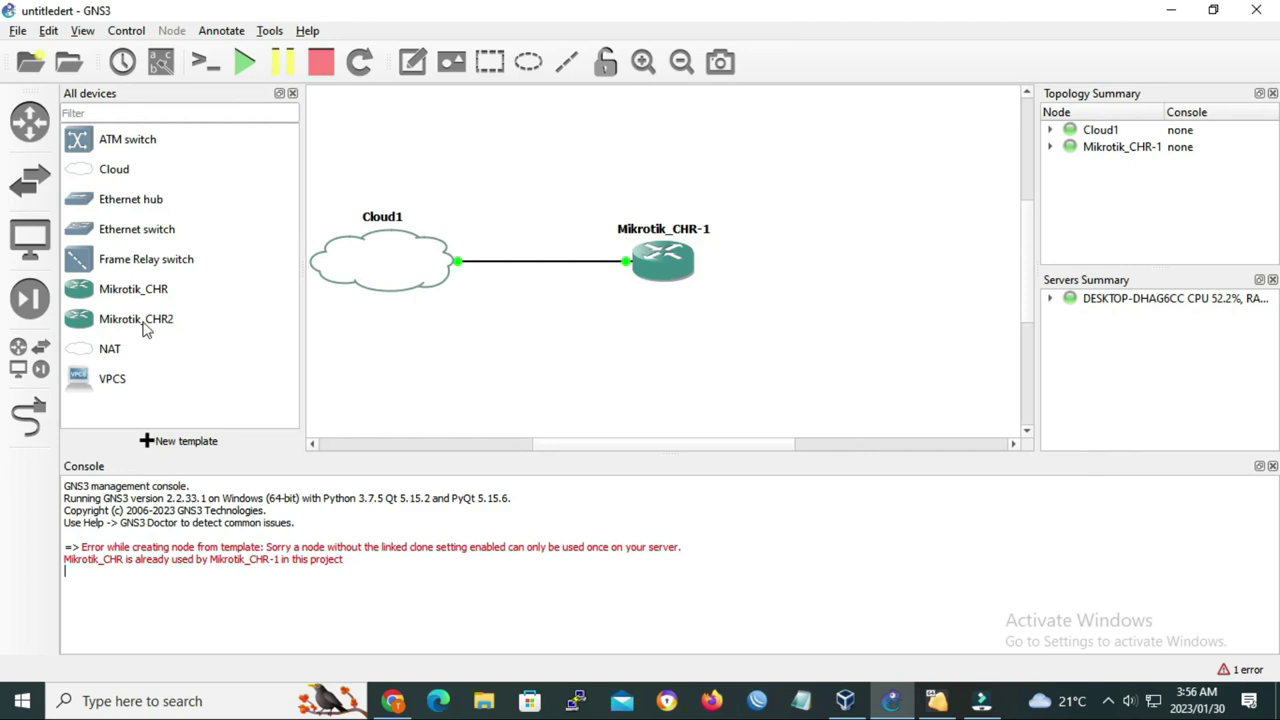
# Place Mikrotik_CHR2-1 and link Mikrotik_CHR-1 Ethernet2 to its Ethernet1.
pyautogui.moveTo(83, 330); pyautogui.dragTo(885, 282)
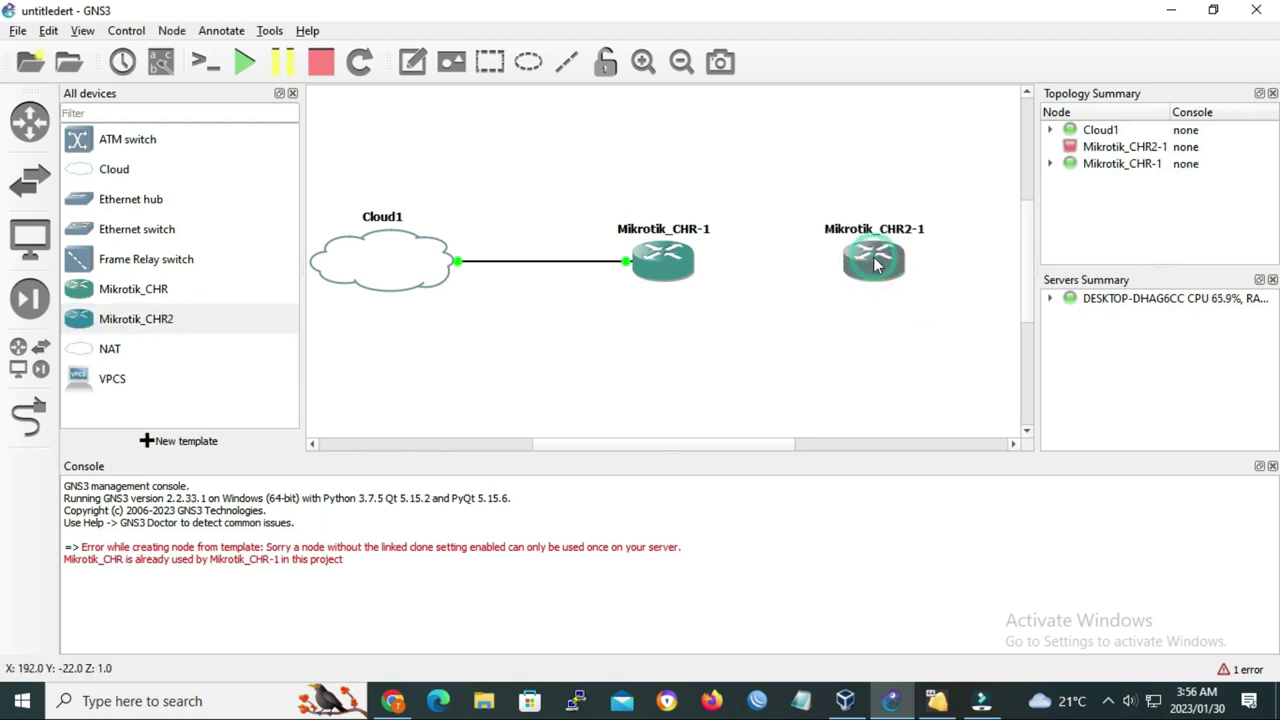
pyautogui.rightClick(874, 260)
pyautogui.click(28, 415)
pyautogui.click(668, 272)
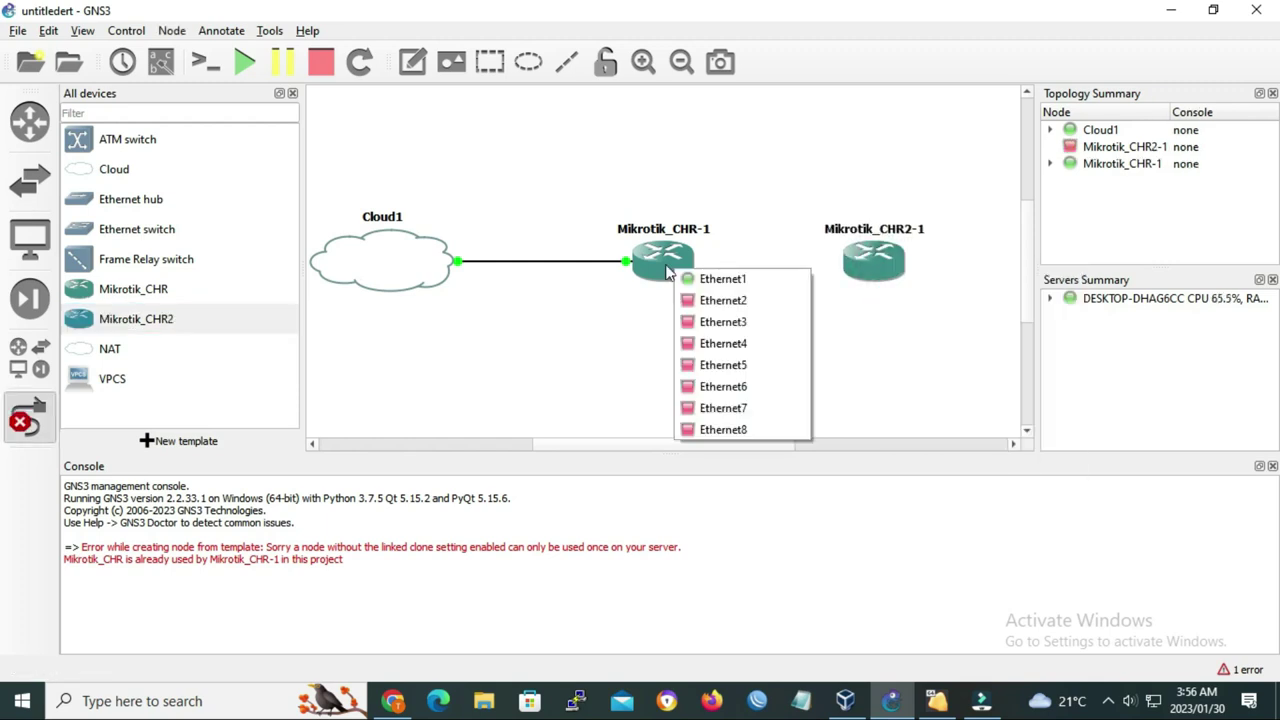
pyautogui.click(725, 301)
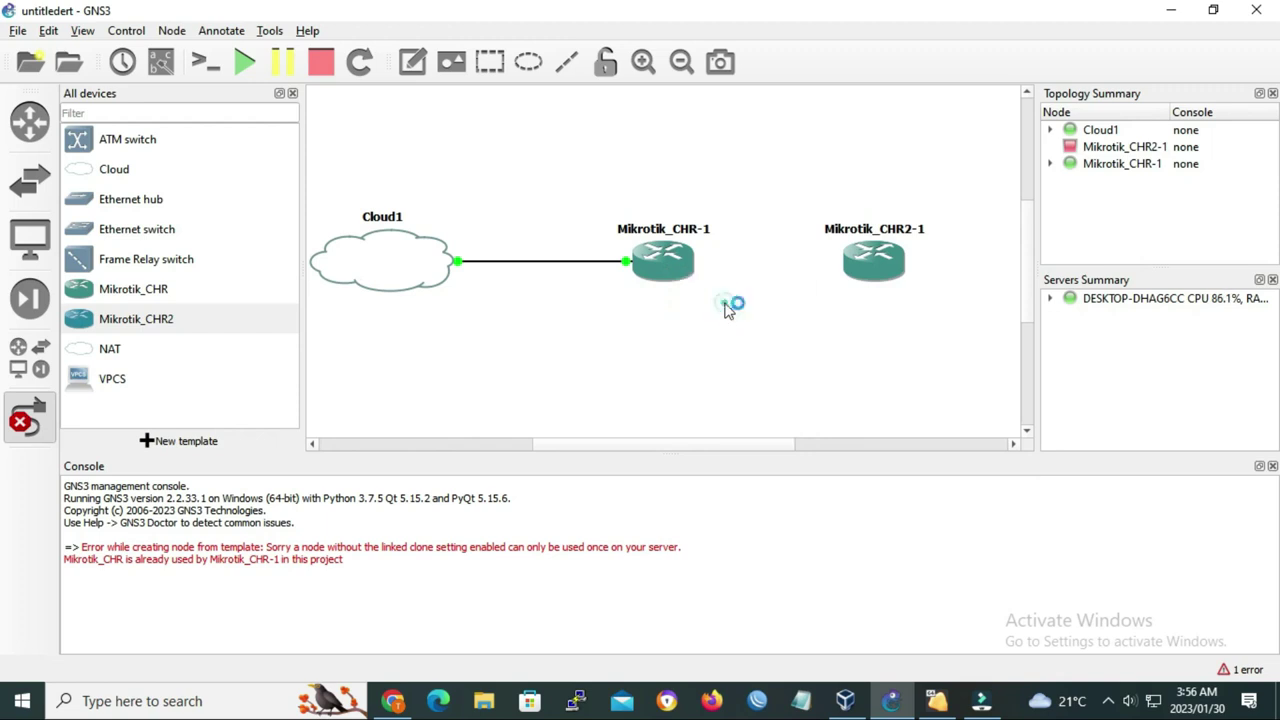
pyautogui.click(862, 264)
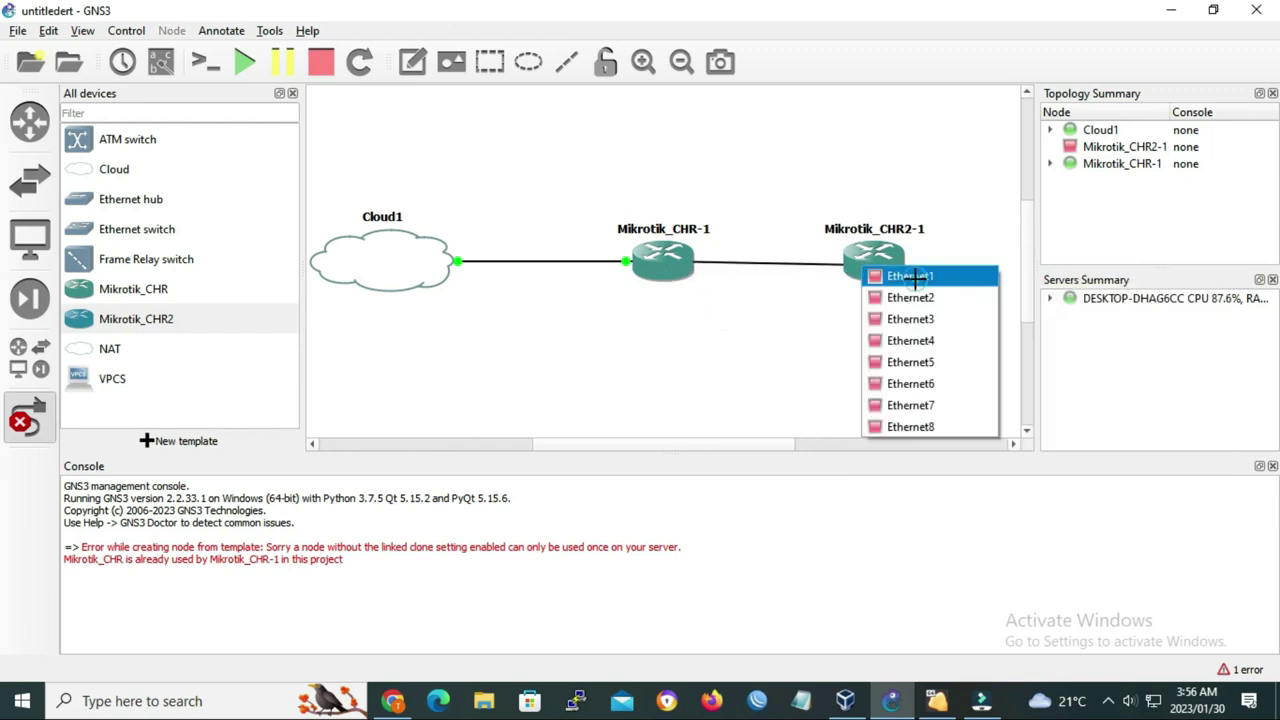
pyautogui.click(914, 278)
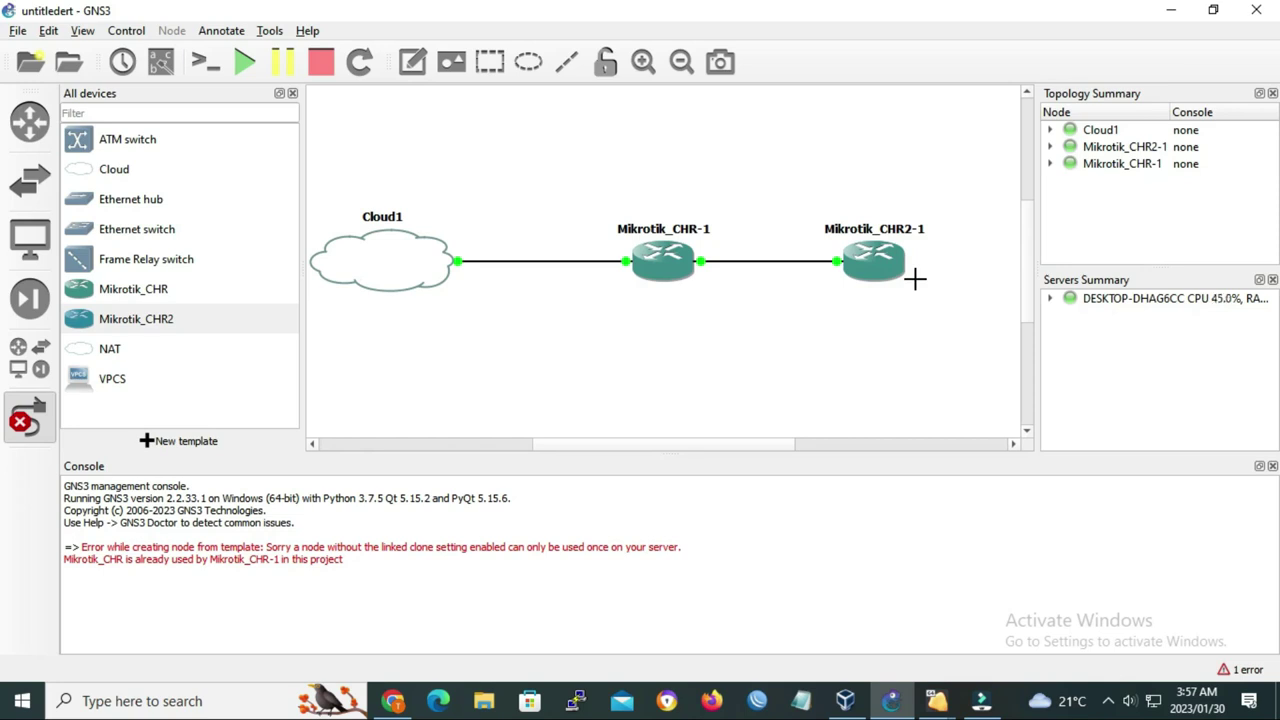
pyautogui.moveTo(937, 700)
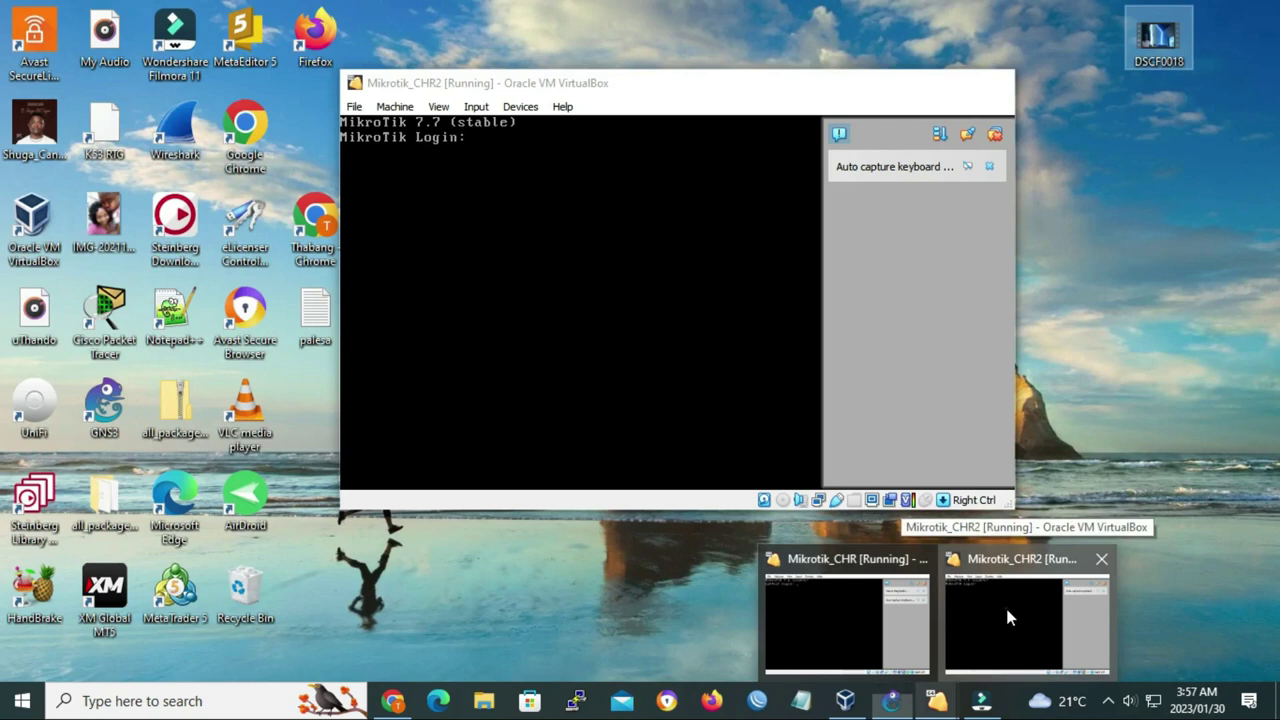
# Run system/resource/print in the Mikrotik_CHR2 VM console, showing RouterOS 7.7, then minimize it.
pyautogui.click(1005, 604)
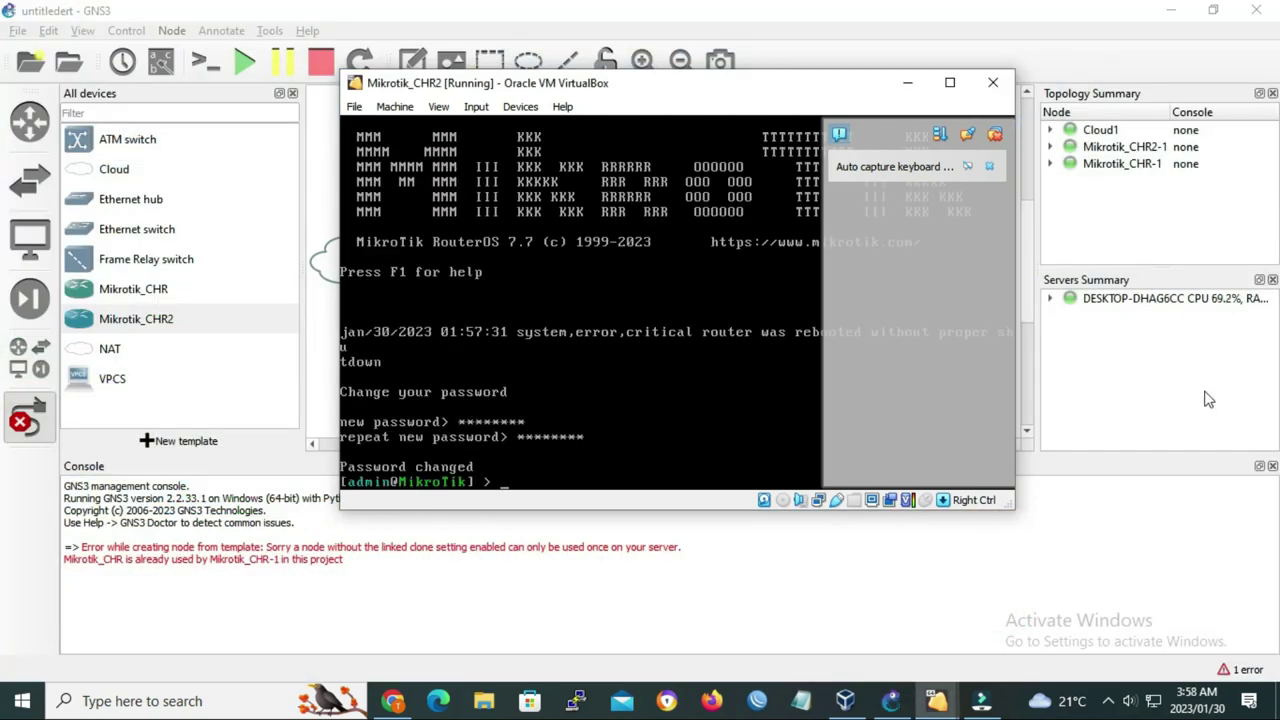
pyautogui.write('ystem/resource/pr')
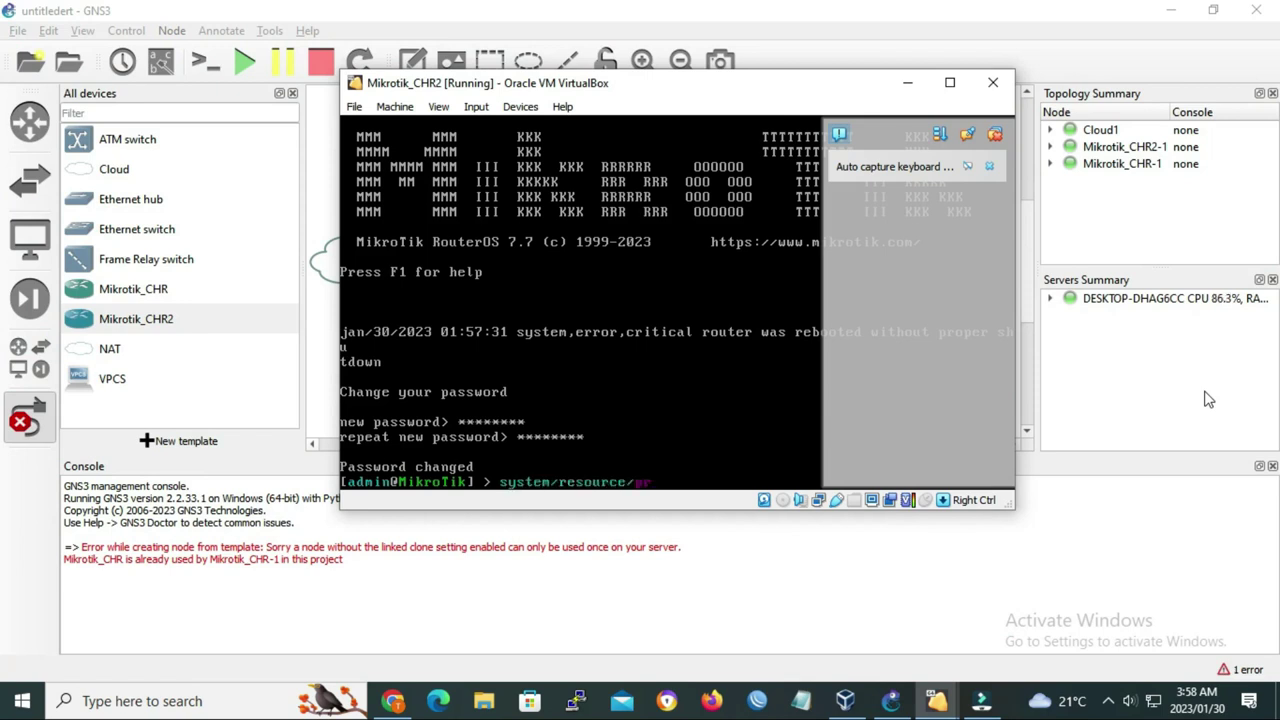
pyautogui.write('int')
pyautogui.press('Return')
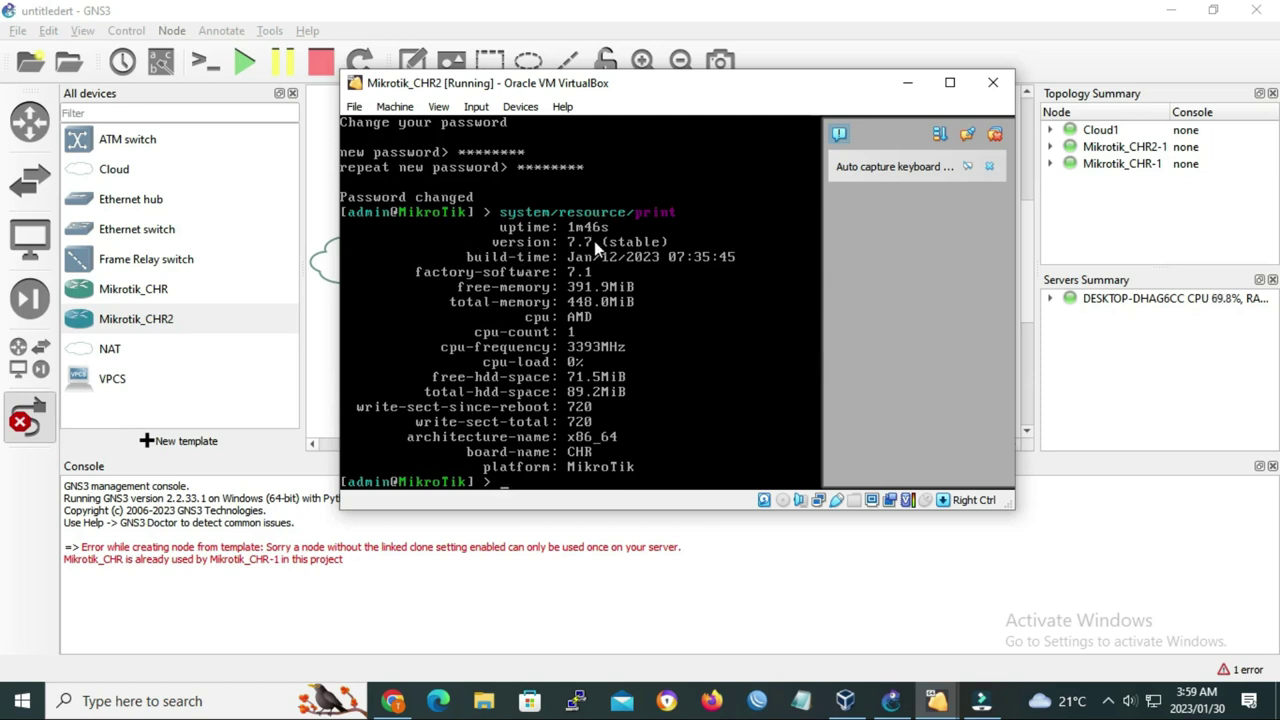
pyautogui.click(907, 82)
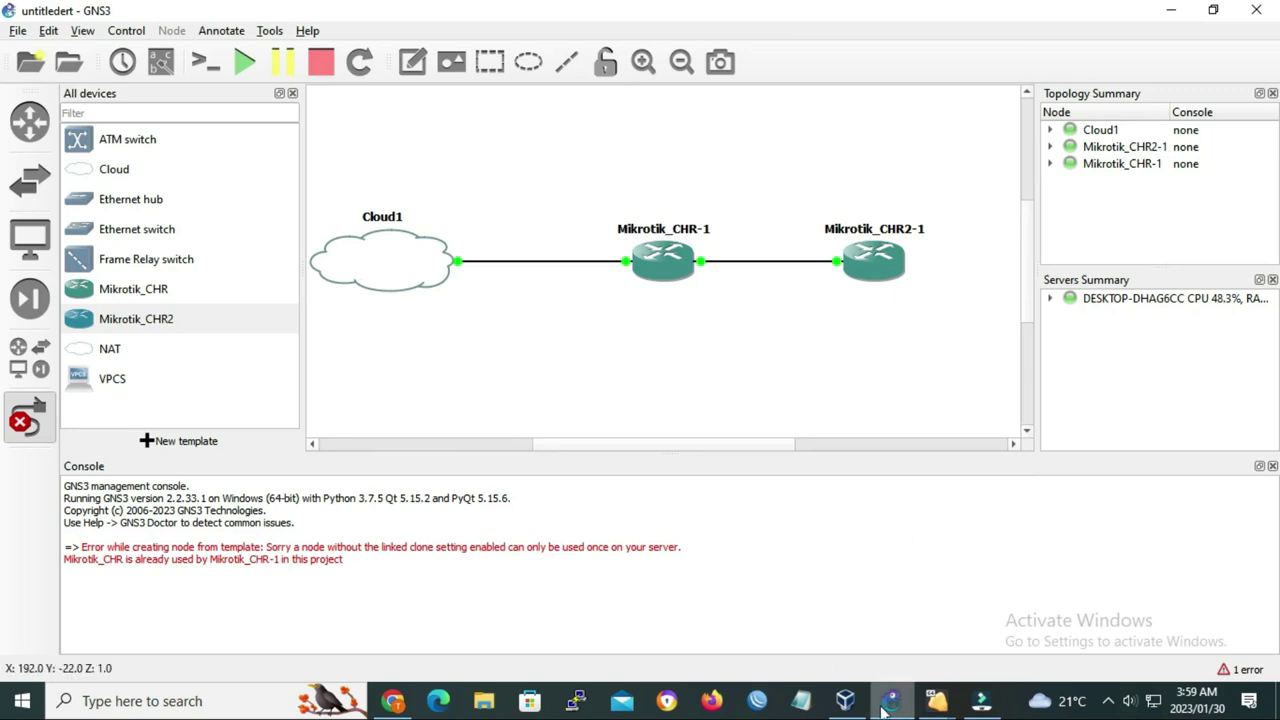
# Open VirtualBox Manager, start cloning Mikrotik_CHR2, then cancel that first attempt.
pyautogui.click(845, 702)
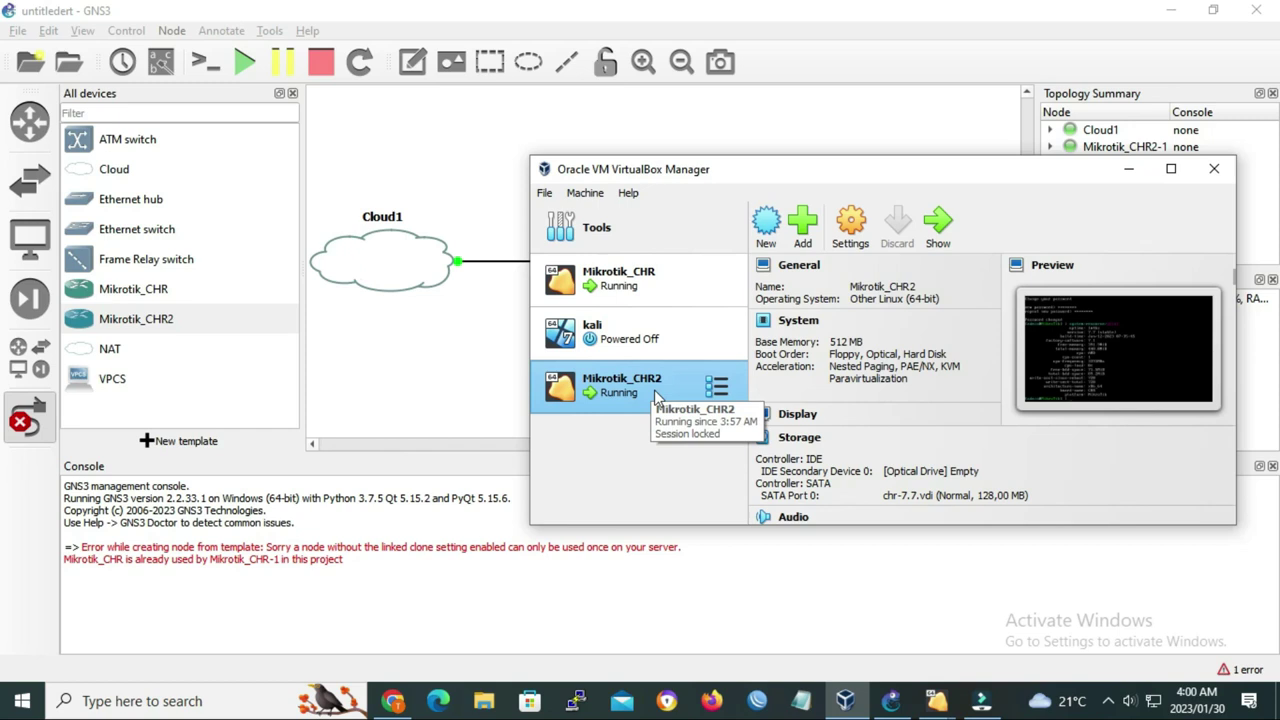
pyautogui.click(587, 195)
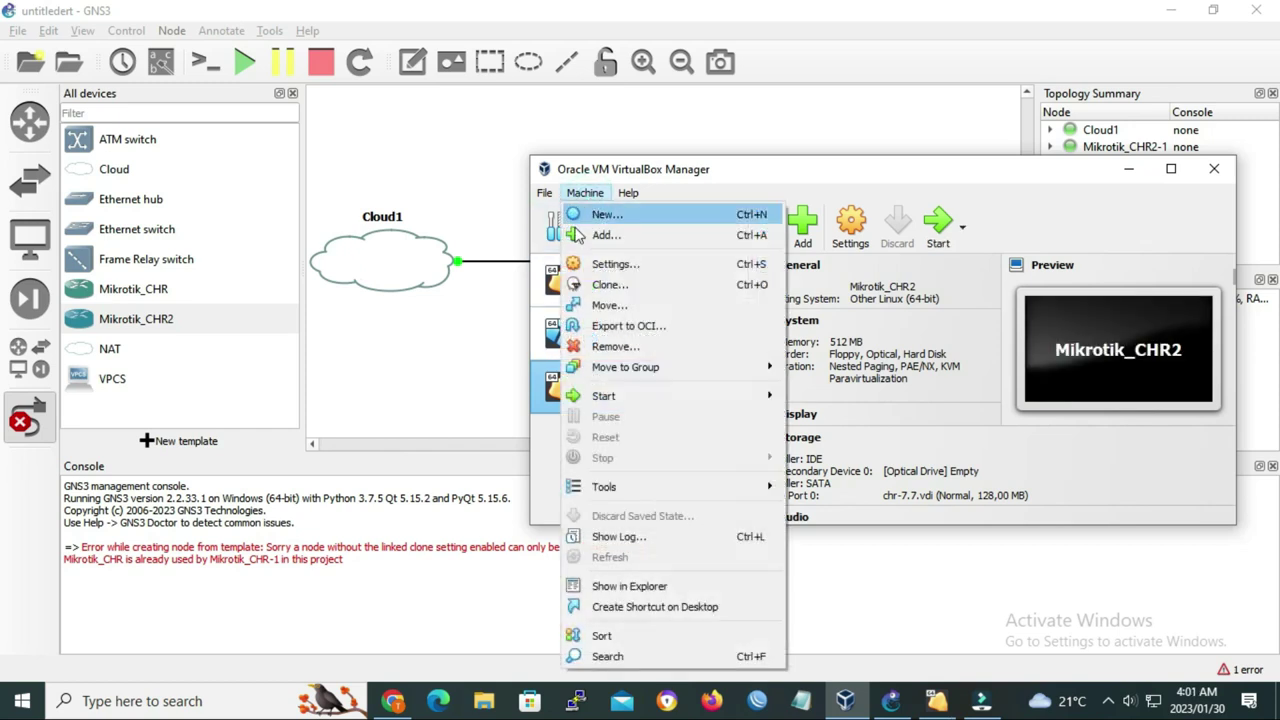
pyautogui.click(612, 287)
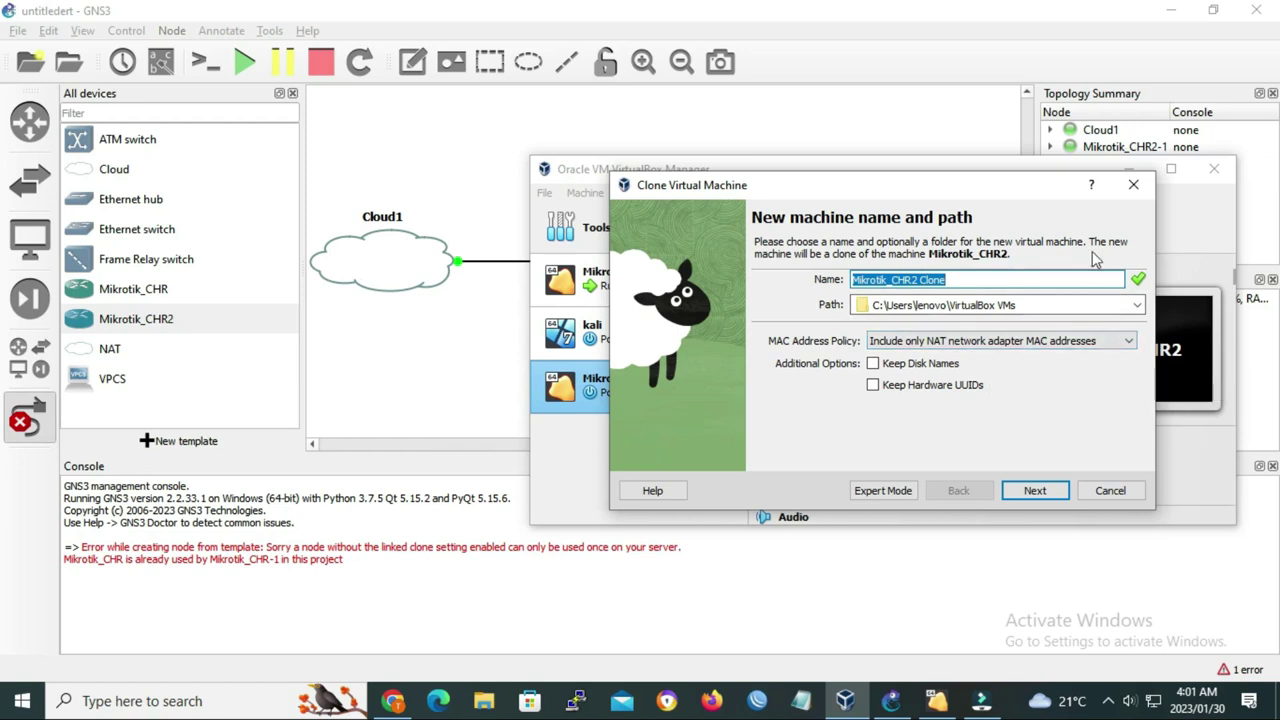
pyautogui.click(1135, 188)
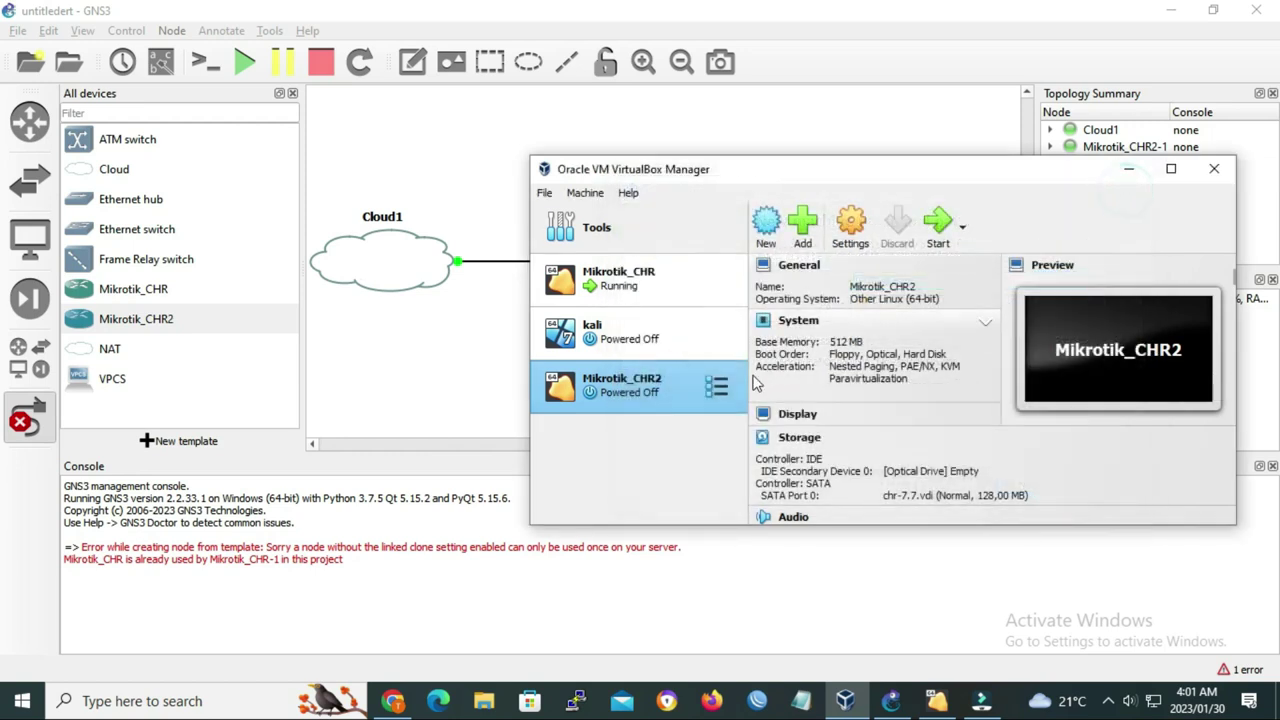
# Clone Mikrotik_CHR2 again as a full clone named Mikrotik_CHR2 Clone.
pyautogui.rightClick(638, 396)
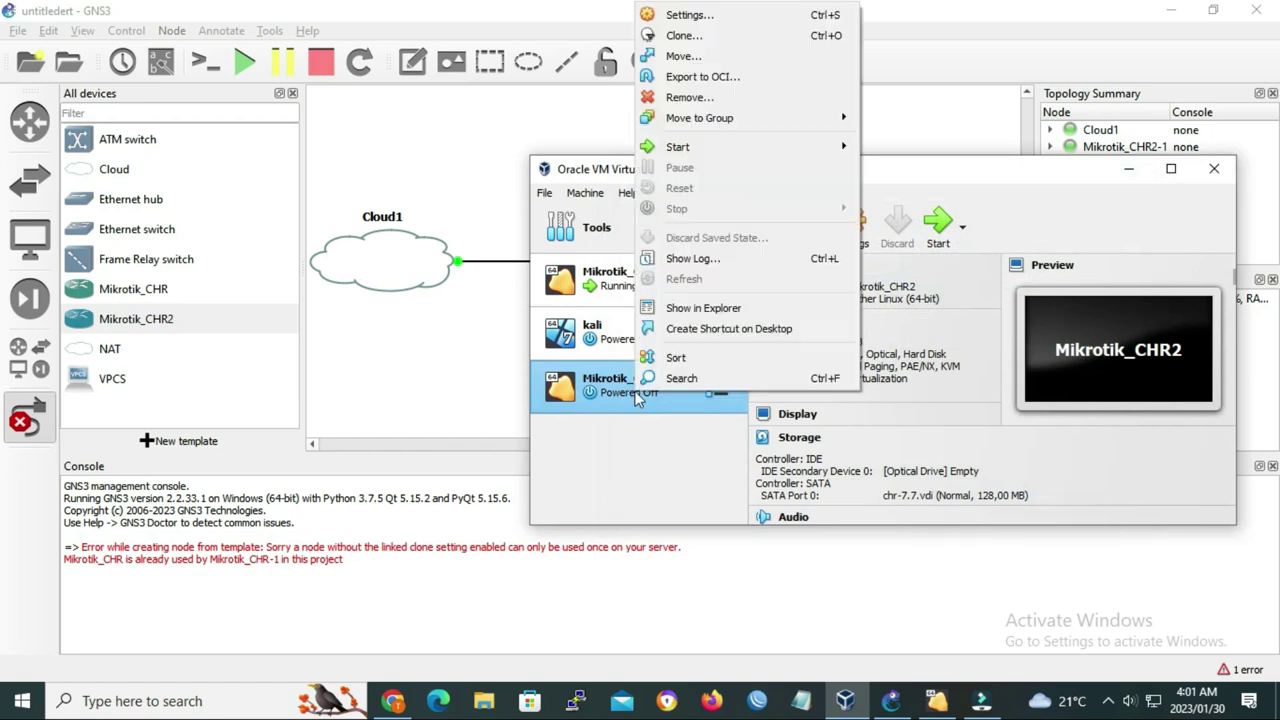
pyautogui.click(685, 35)
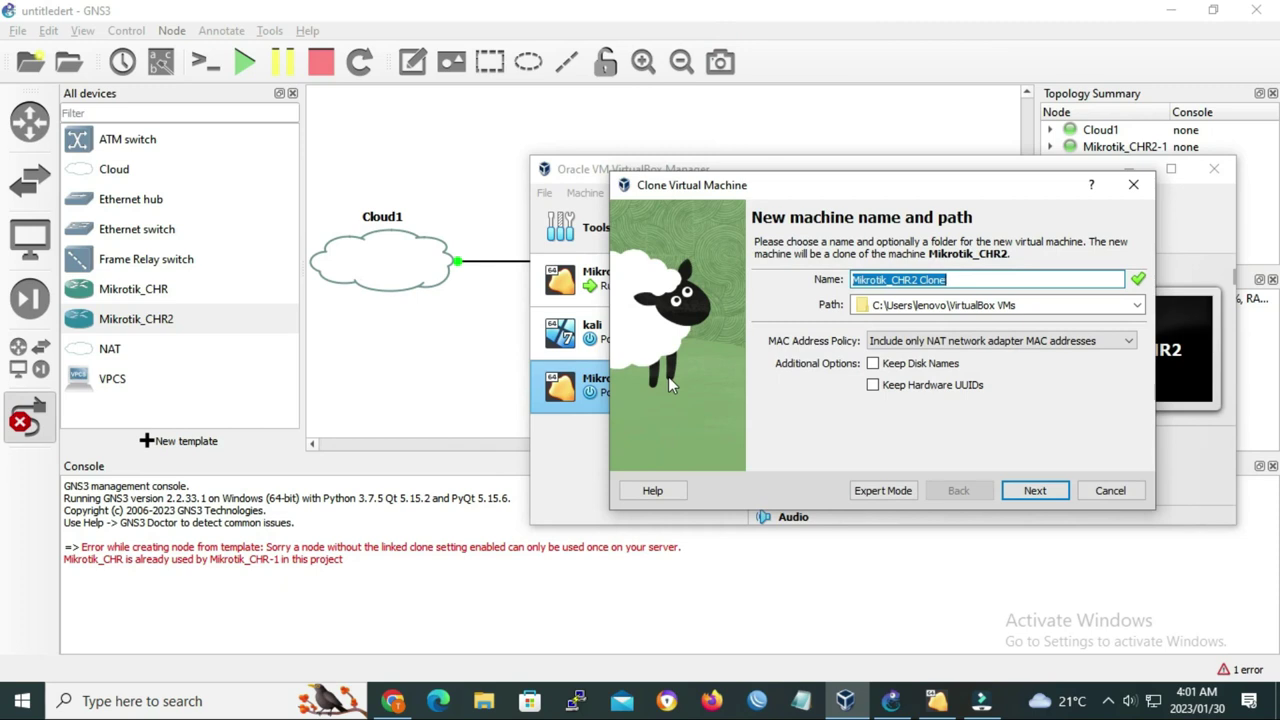
pyautogui.click(1034, 490)
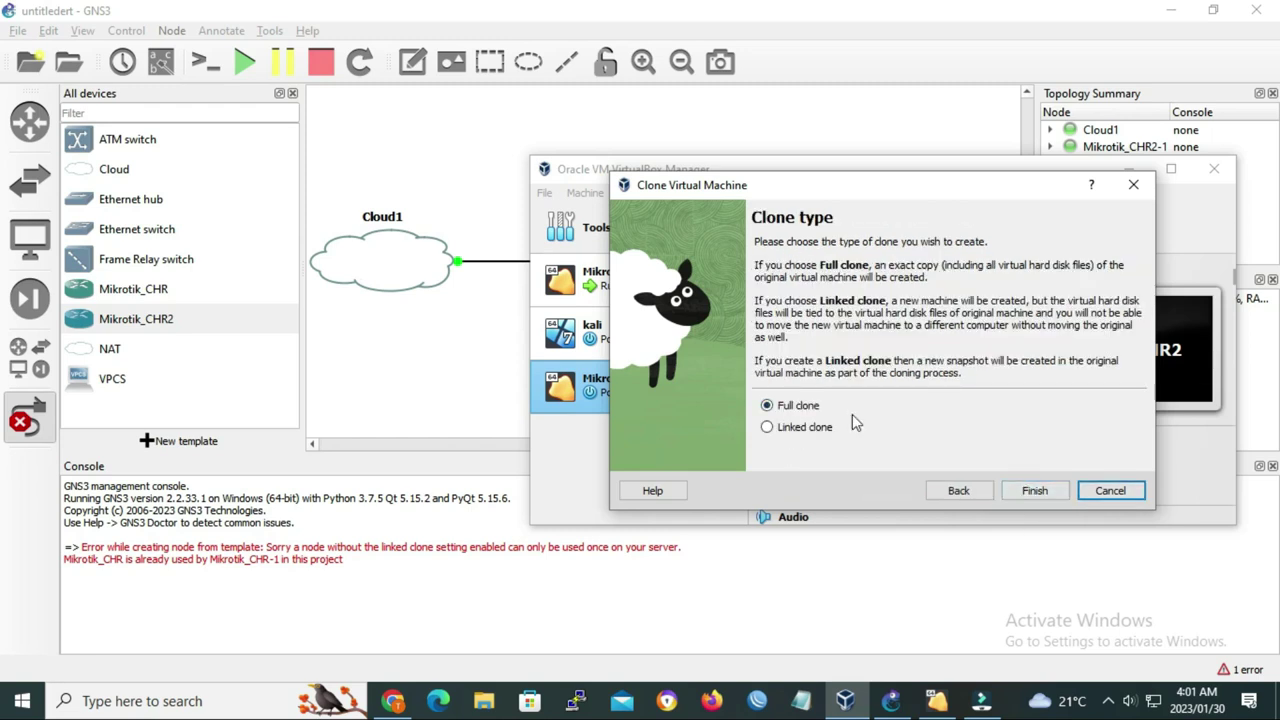
pyautogui.click(1034, 491)
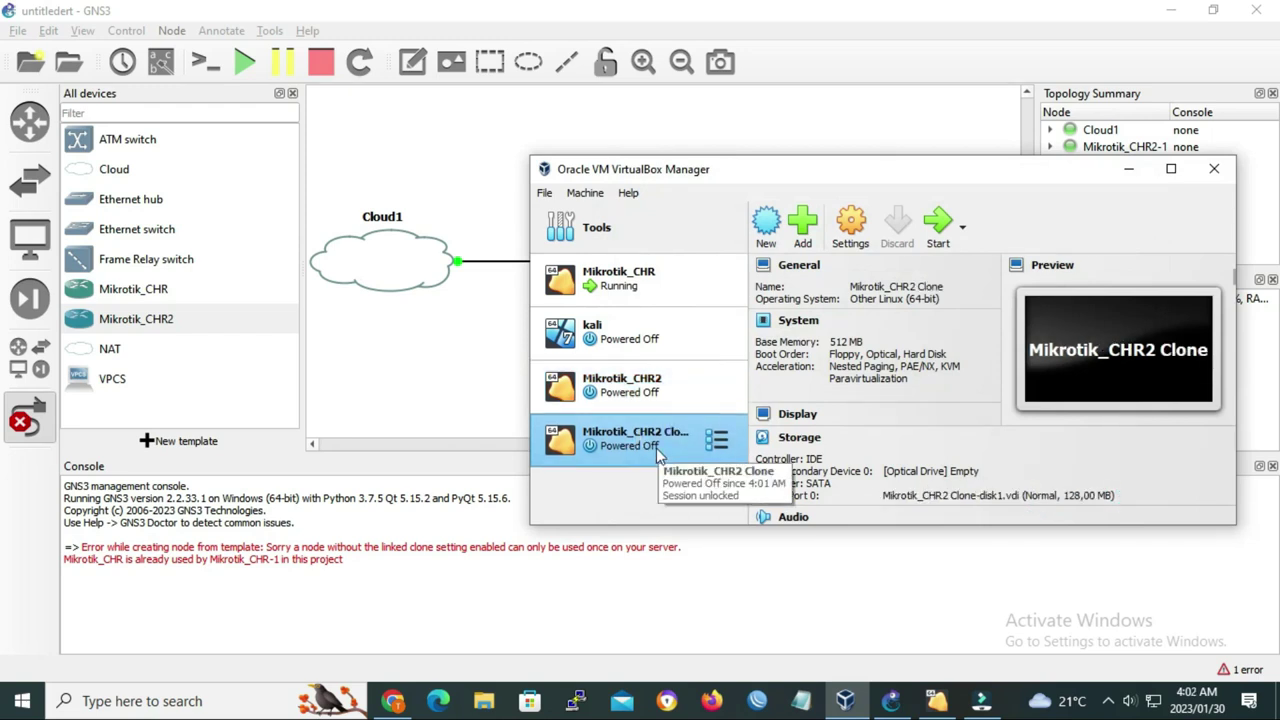
# Minimize VirtualBox and inspect Mikrotik_CHR-1's links to Cloud1 and Mikrotik_CHR2-1.
pyautogui.click(1133, 172)
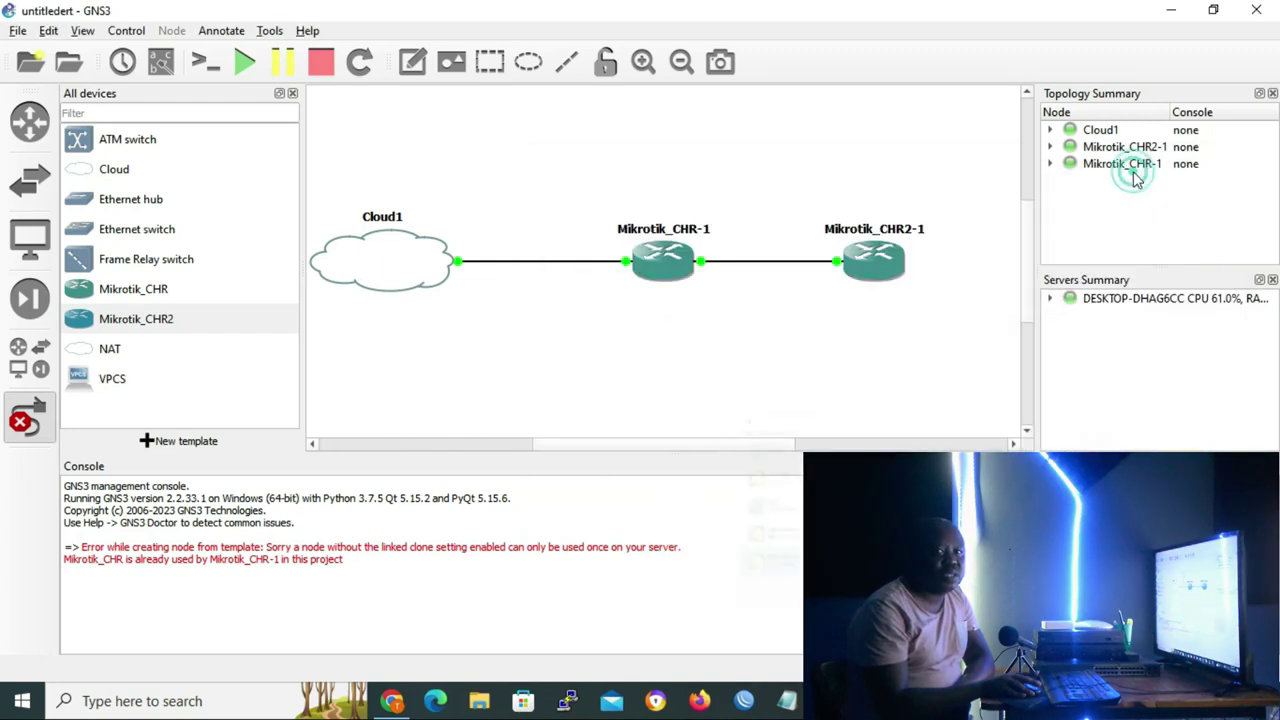
pyautogui.click(666, 258)
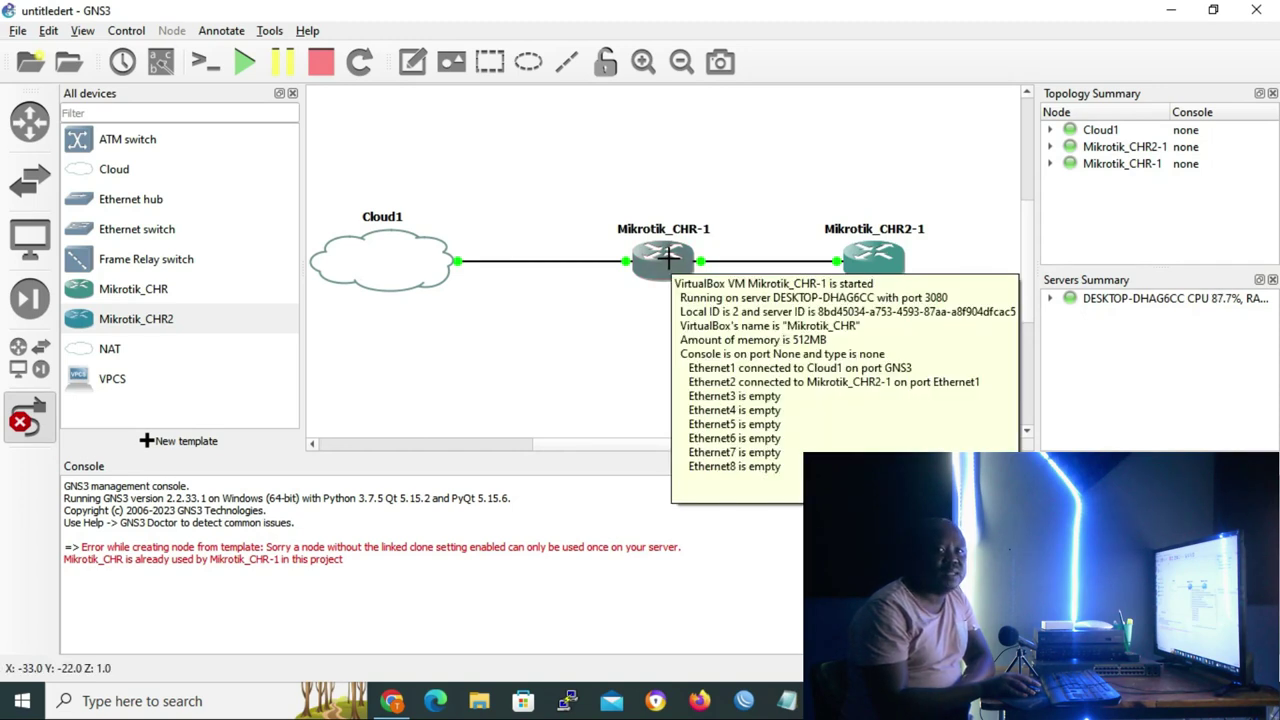
pyautogui.click(688, 367)
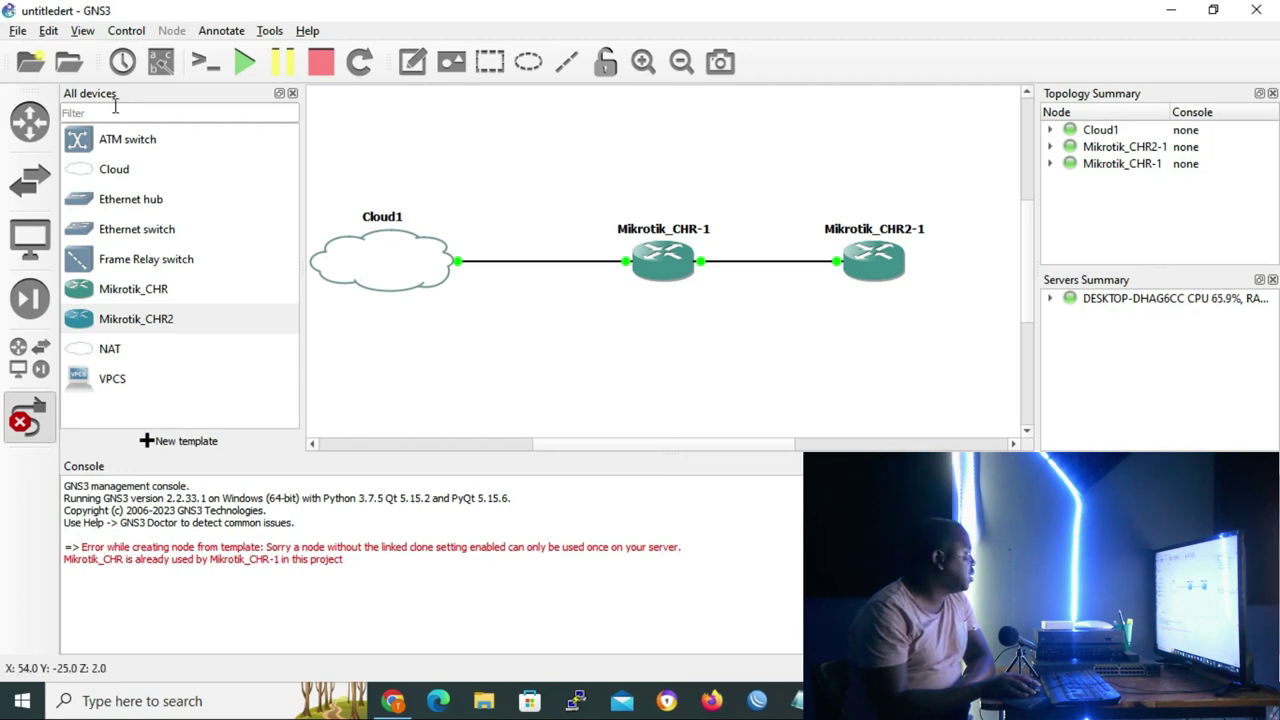
# Under Preferences > VirtualBox VMs, create a new template from the Mikrotik_CHR2 Clone machine.
pyautogui.click(48, 30)
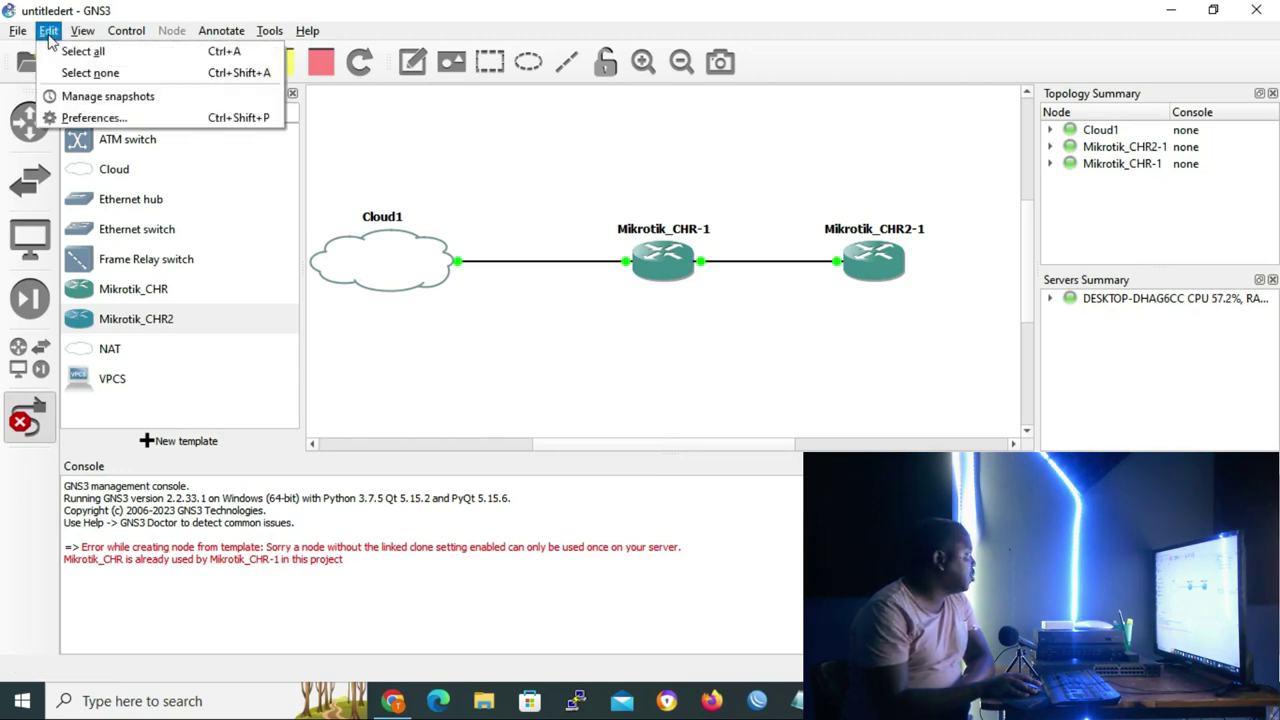
pyautogui.click(104, 118)
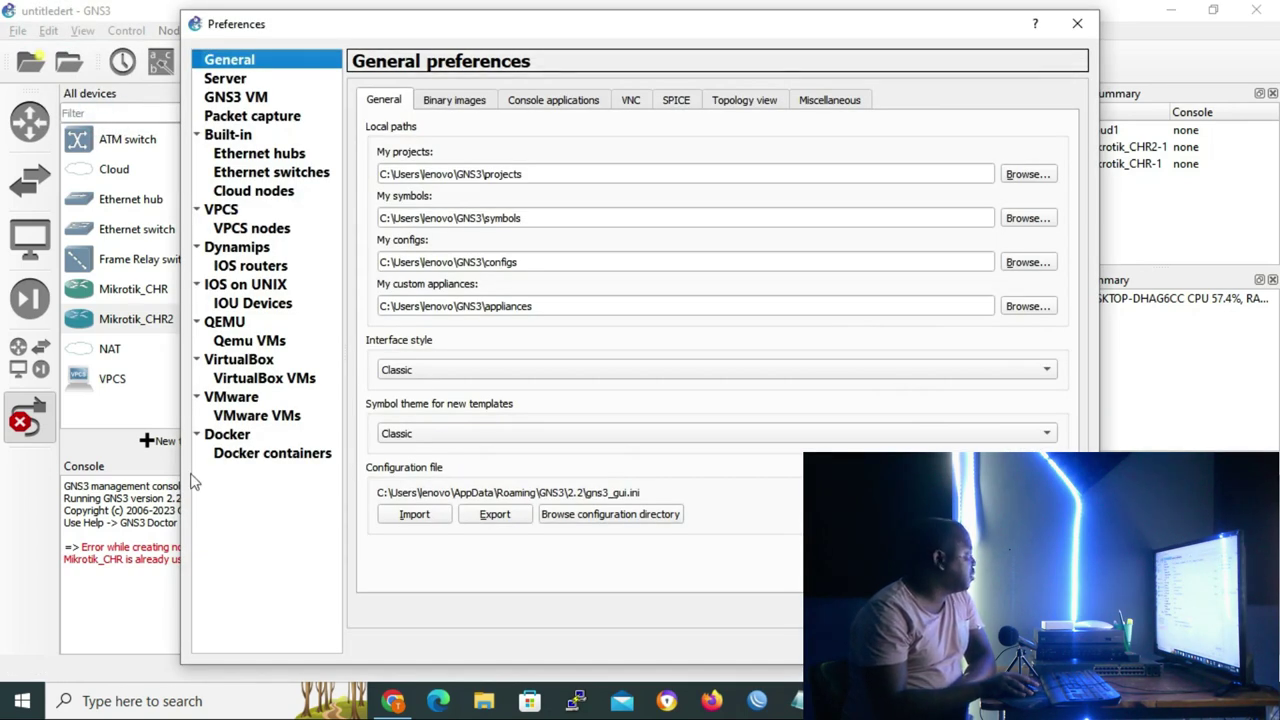
pyautogui.click(263, 380)
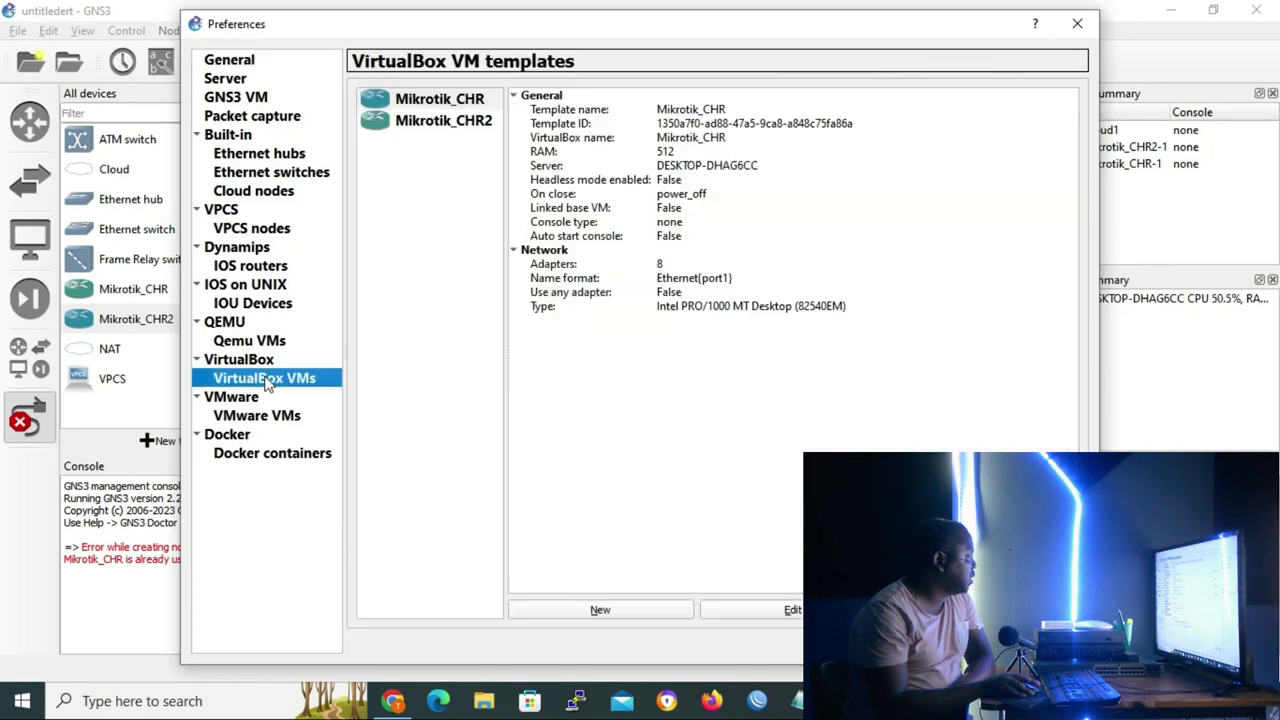
pyautogui.click(636, 610)
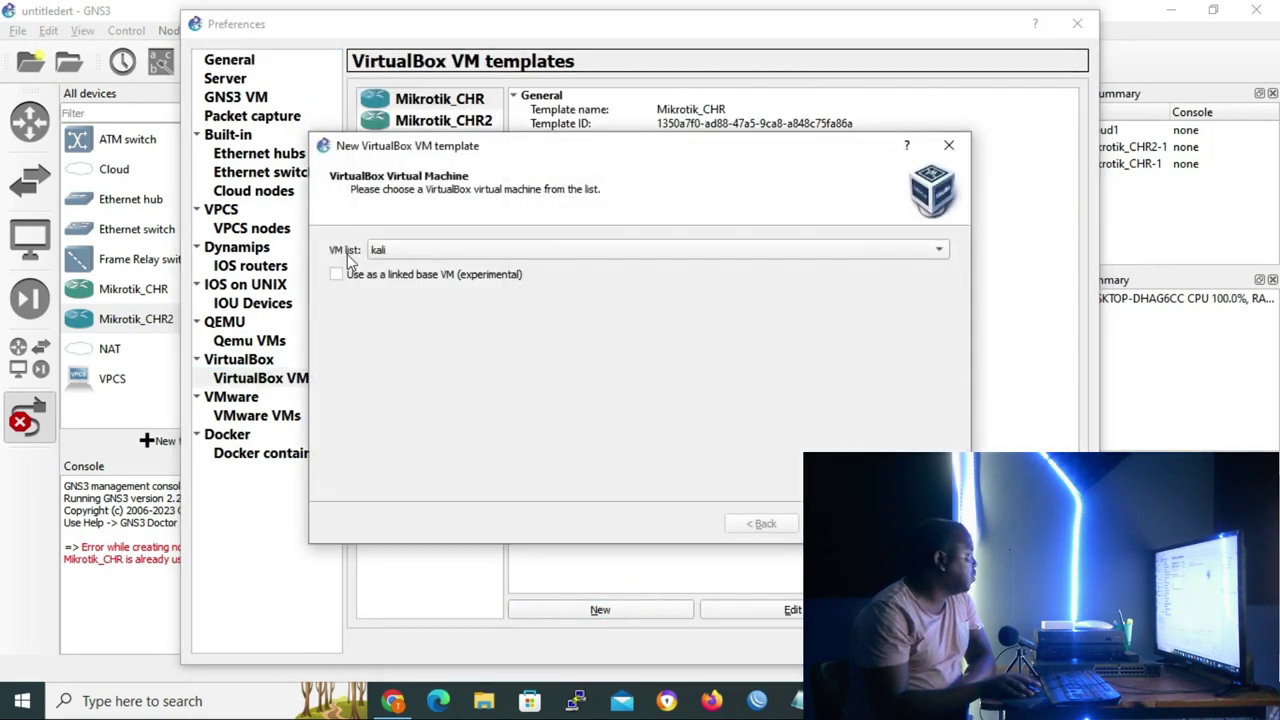
pyautogui.click(939, 248)
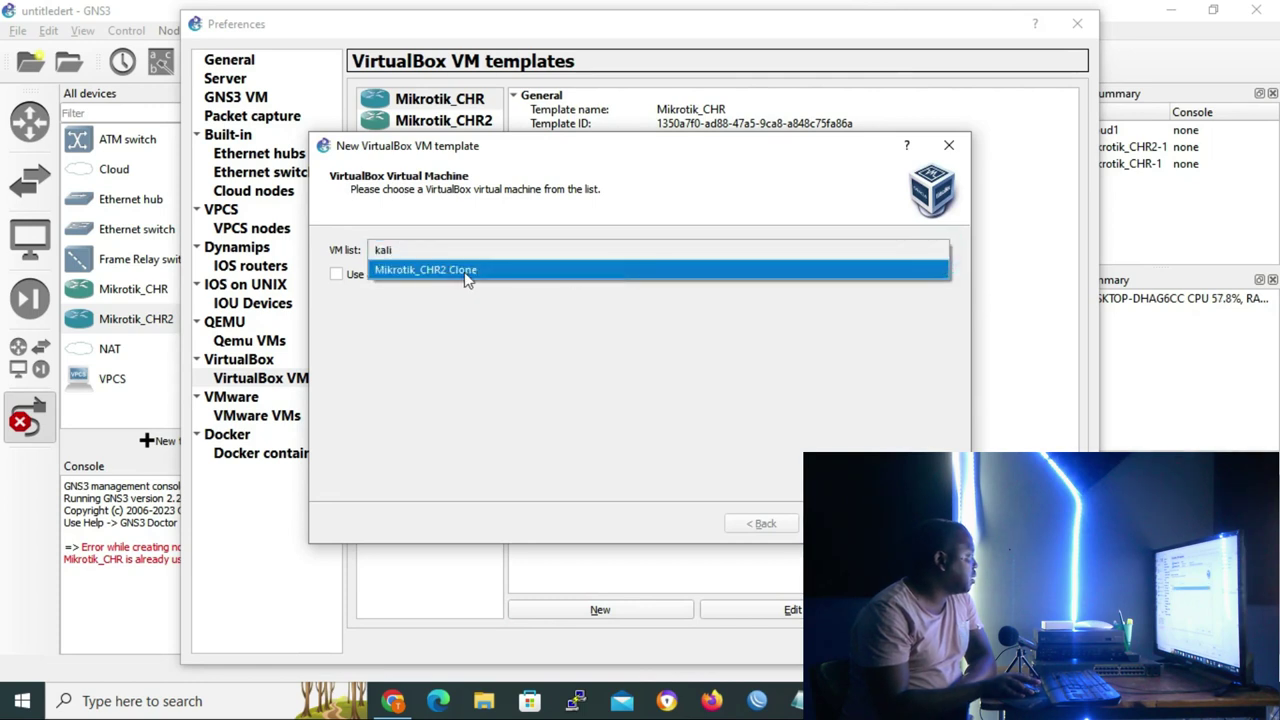
pyautogui.click(420, 272)
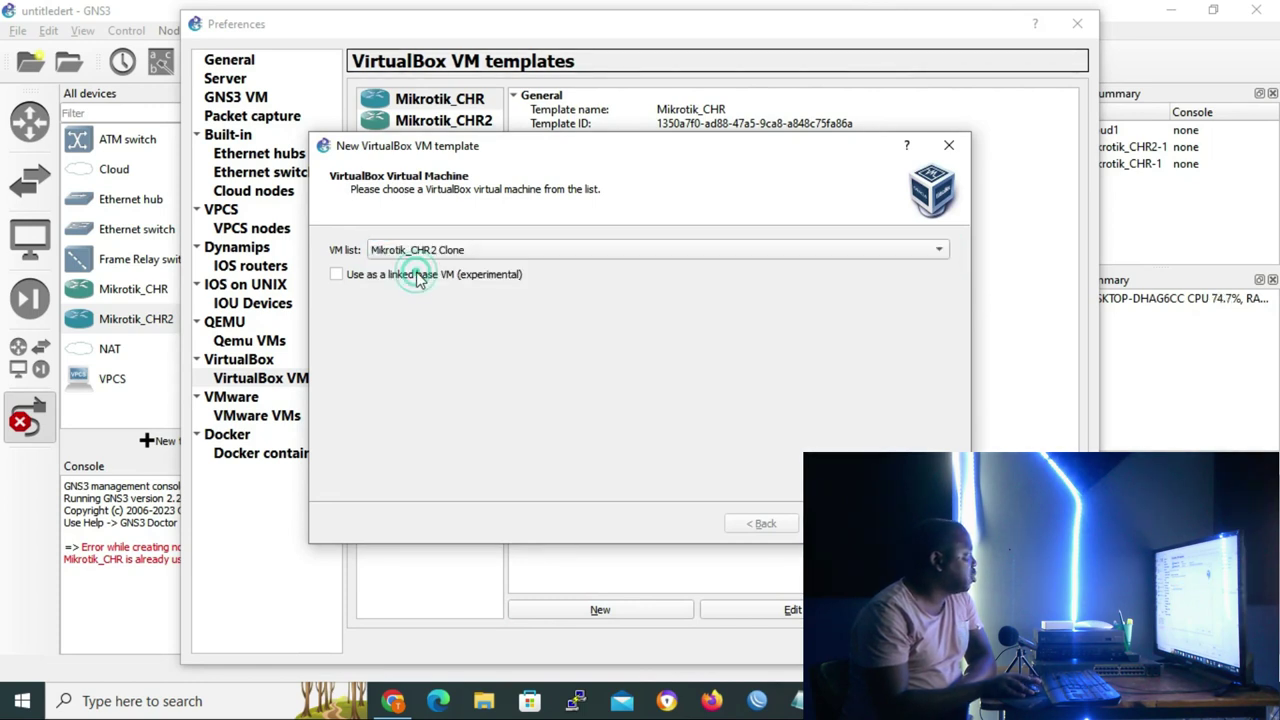
pyautogui.press('Return')
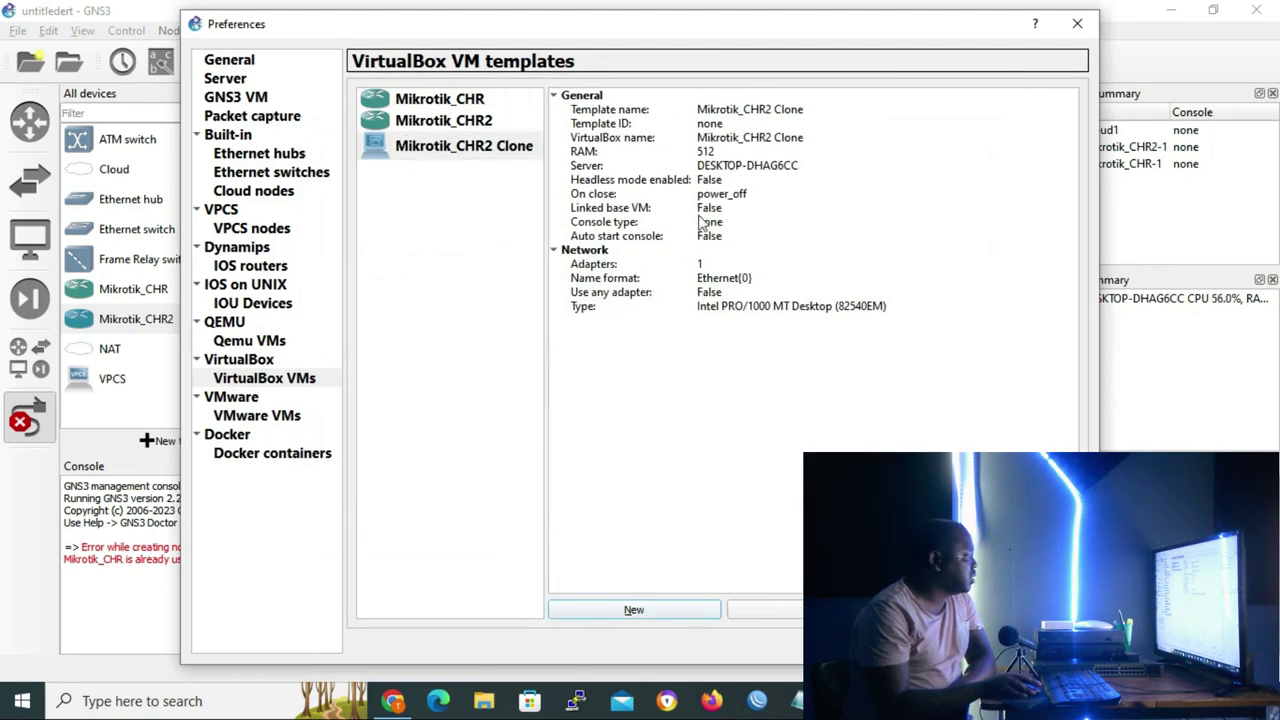
# Give the Mikrotik_CHR2 Clone template a router symbol.
pyautogui.click(765, 610)
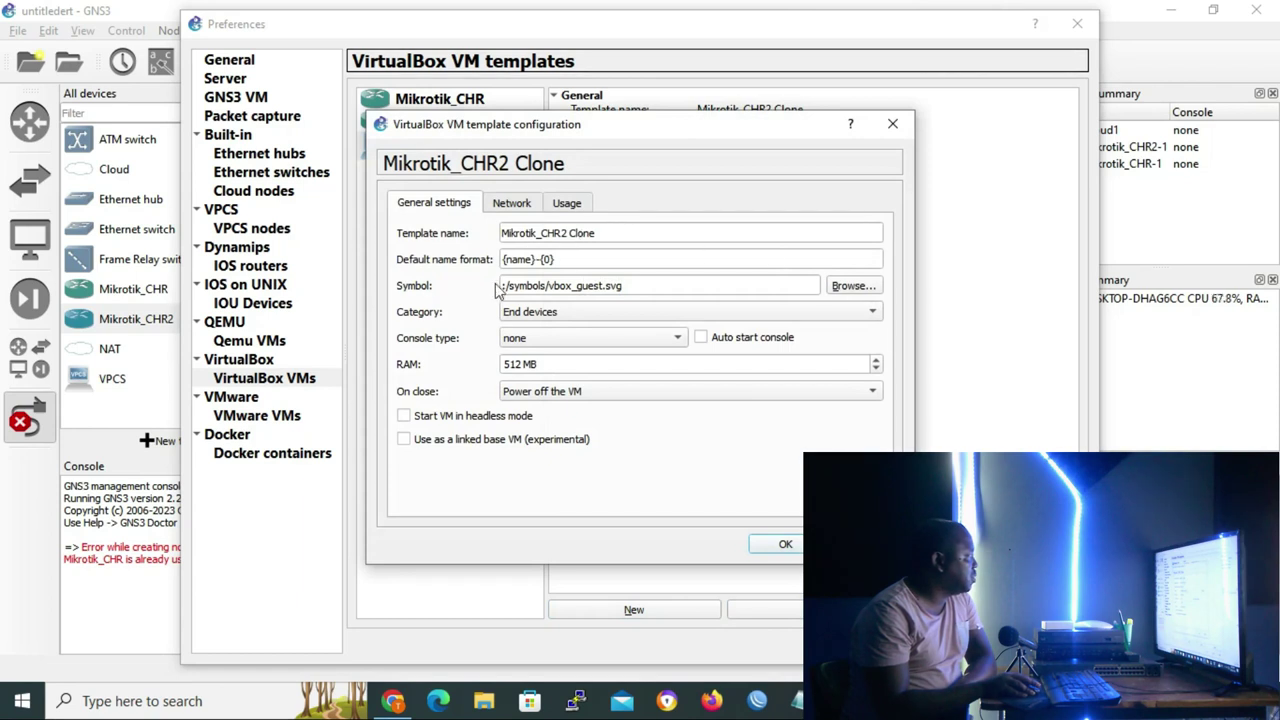
pyautogui.click(853, 285)
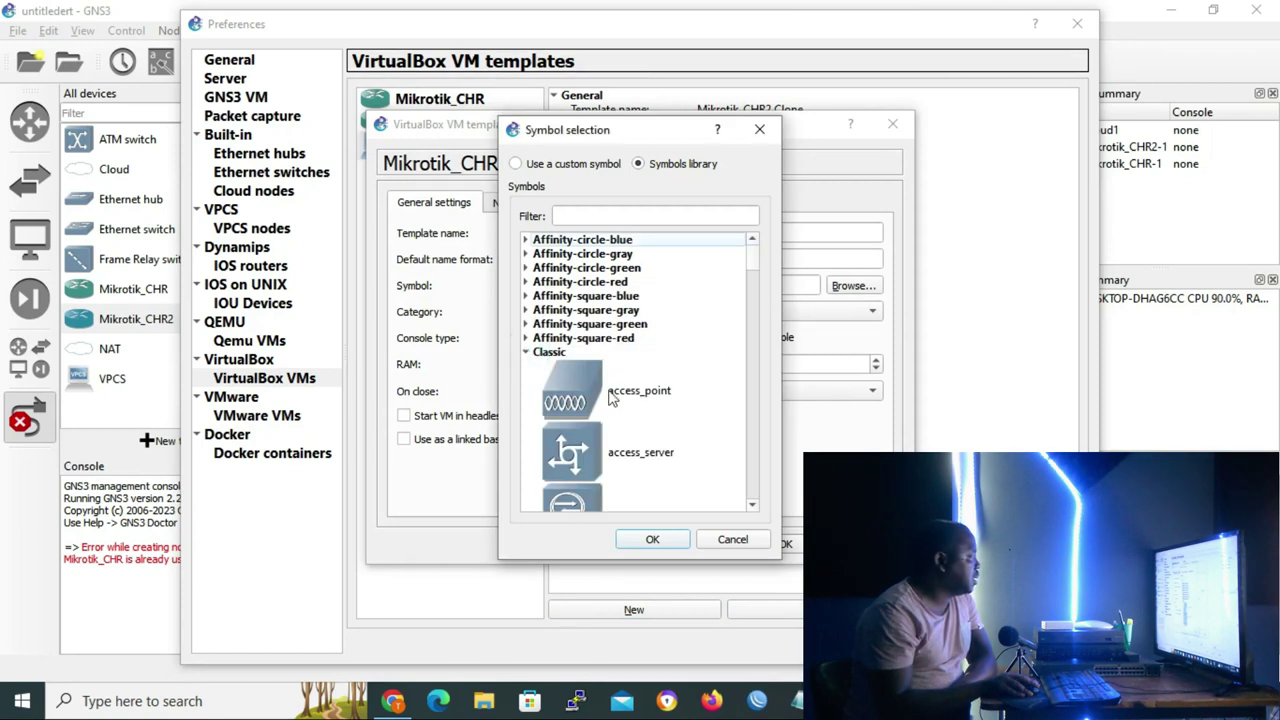
pyautogui.scroll(-5, 628, 405)
pyautogui.scroll(1, 556, 390)
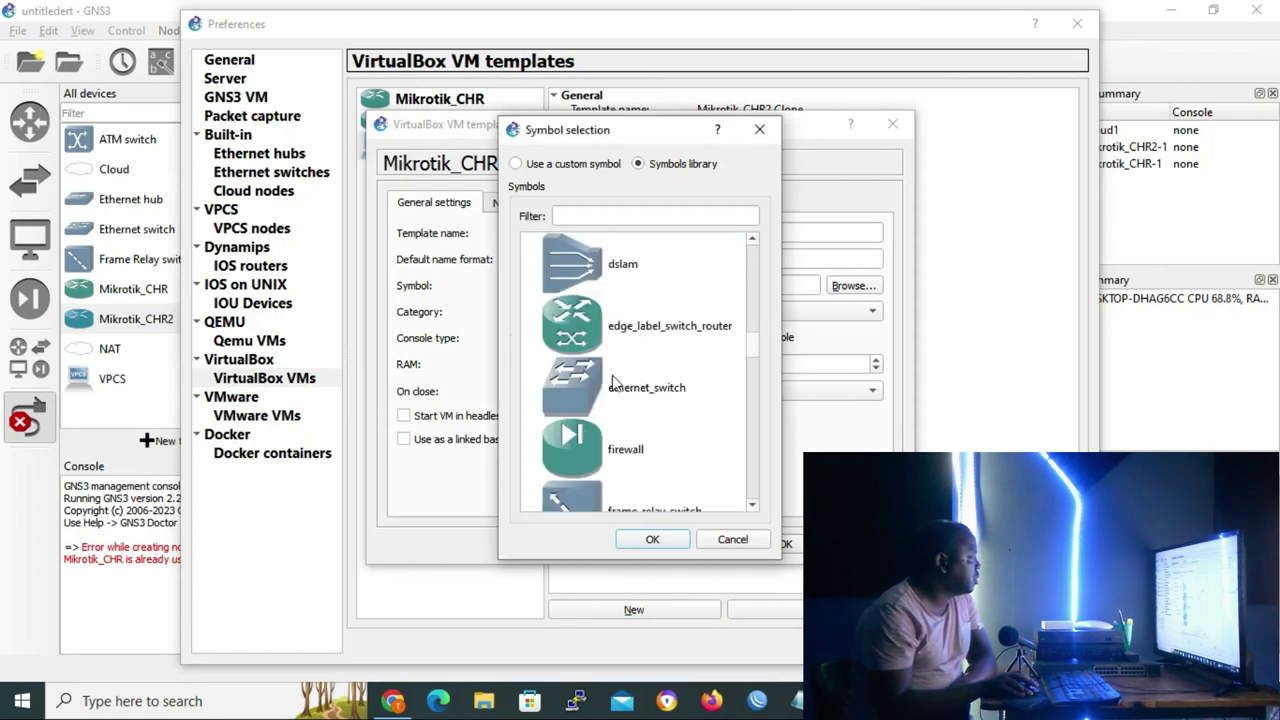
pyautogui.scroll(-4, 600, 391)
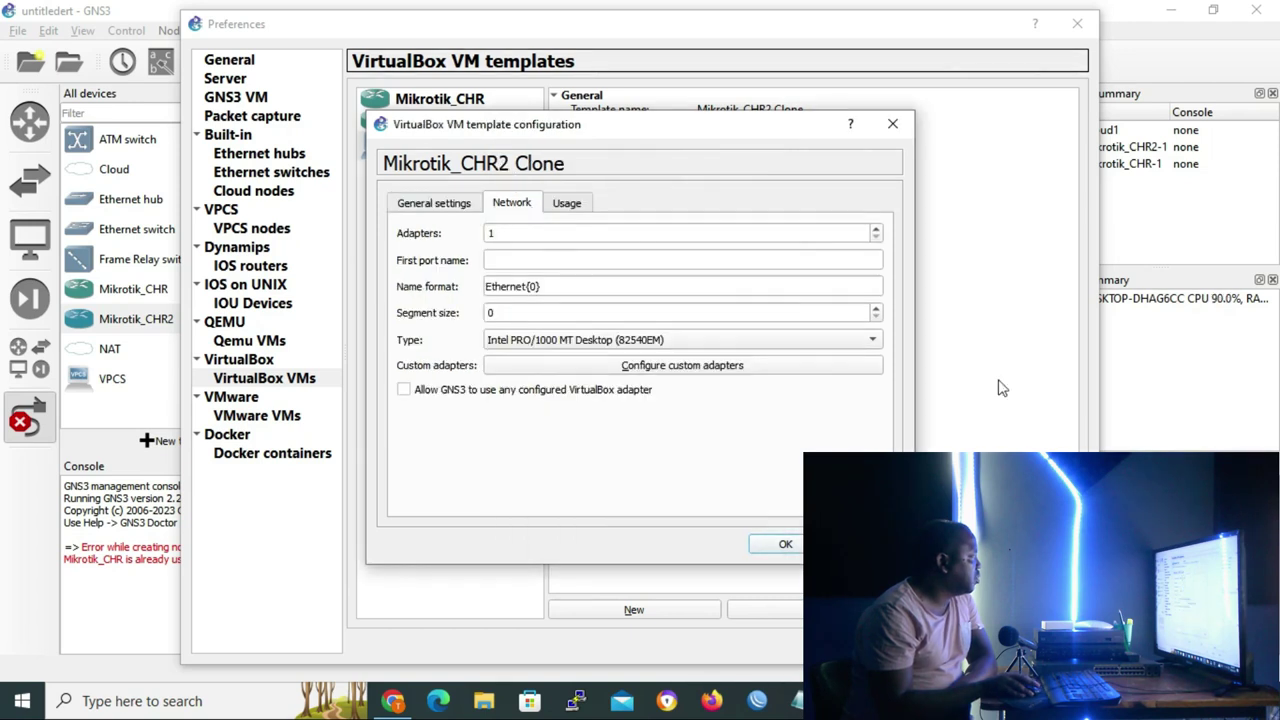
pyautogui.click(537, 233)
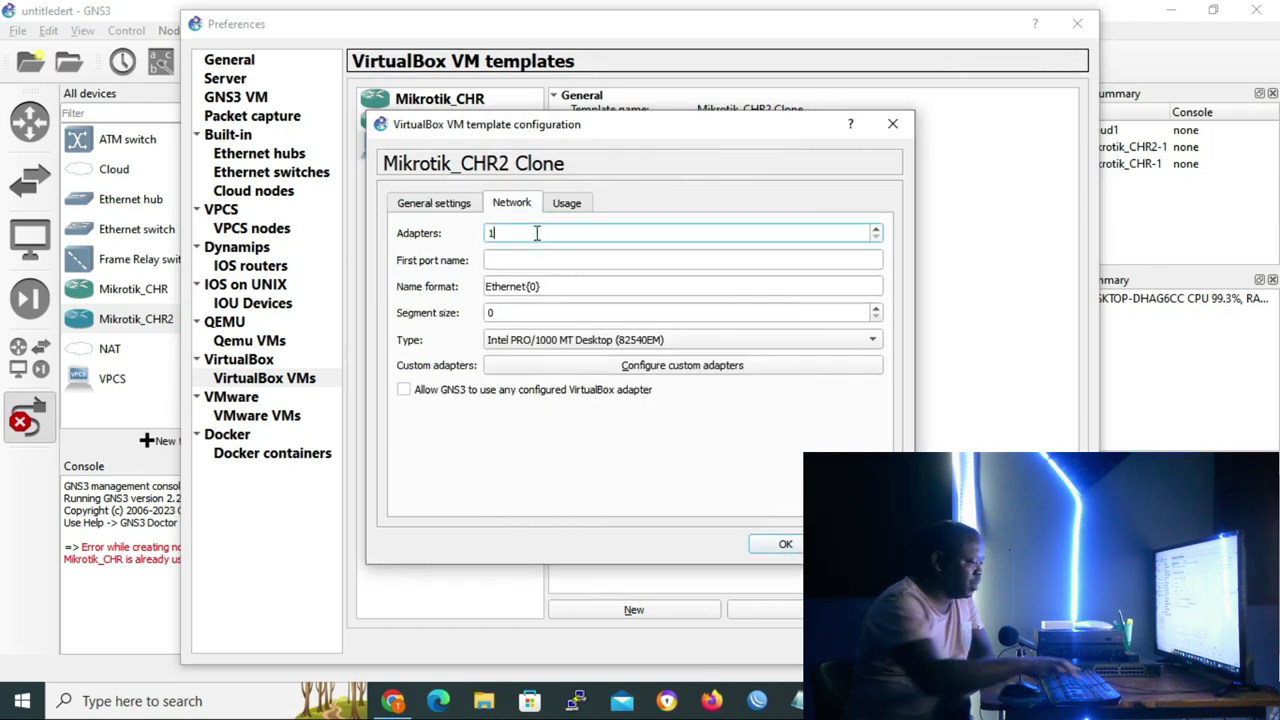
# Set 8 adapters and name format Ethernet{port1}, then save and close Preferences.
pyautogui.press('BackSpace')
pyautogui.write('8')
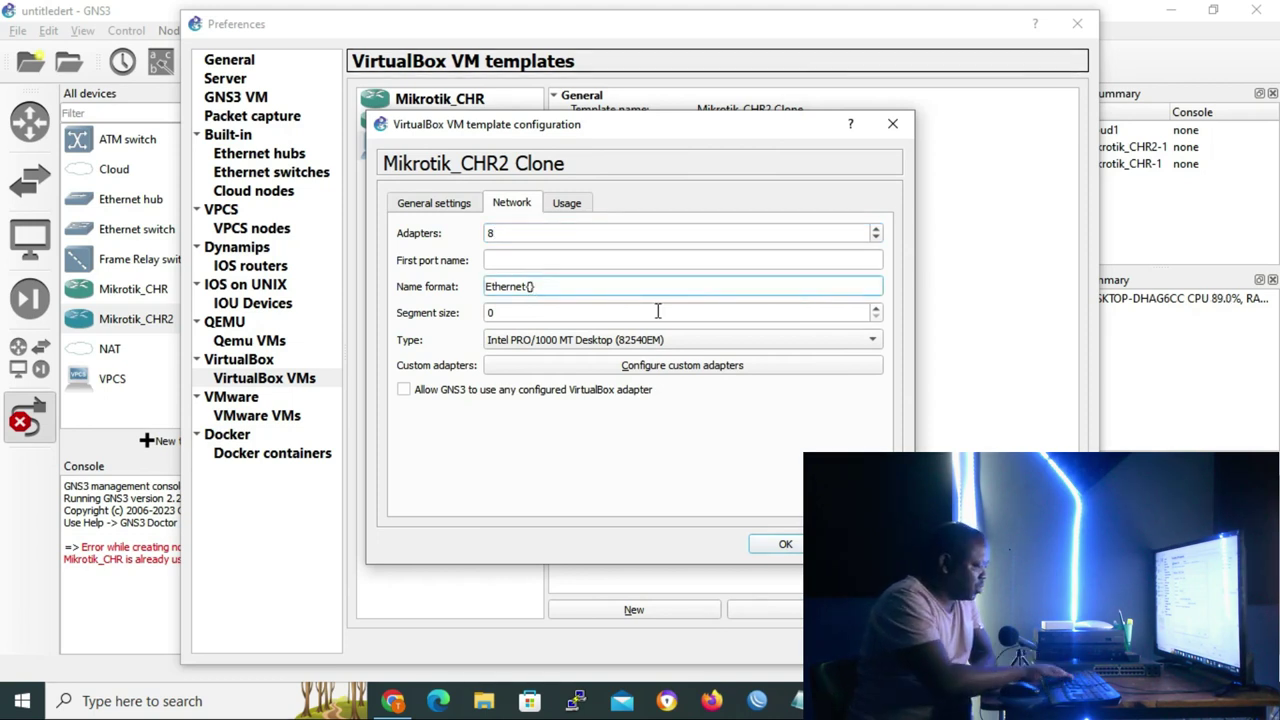
pyautogui.write('port')
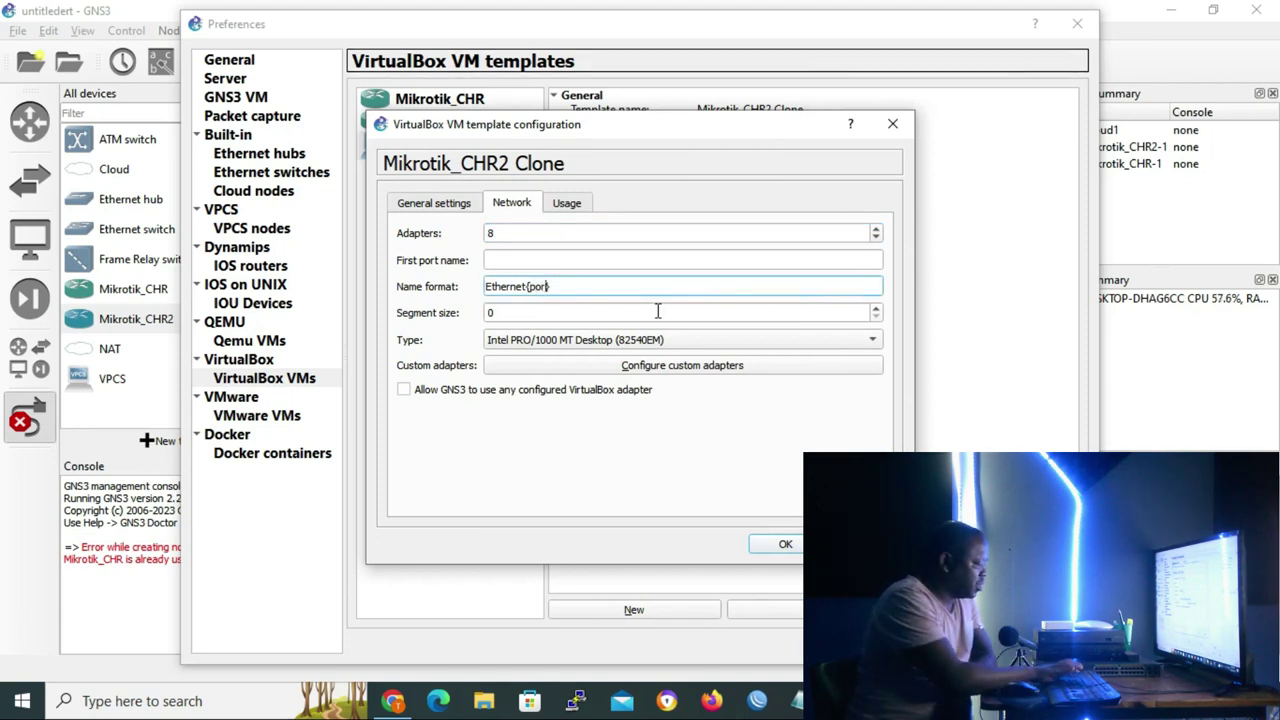
pyautogui.write('1')
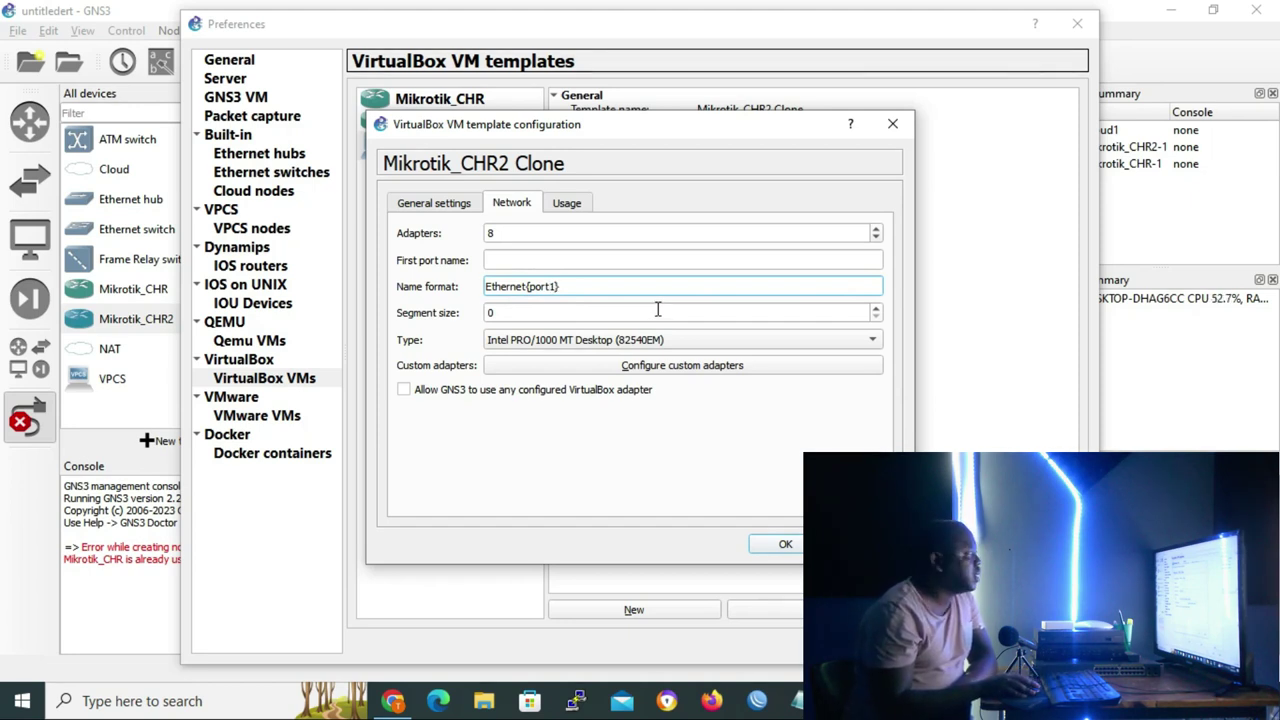
pyautogui.click(787, 545)
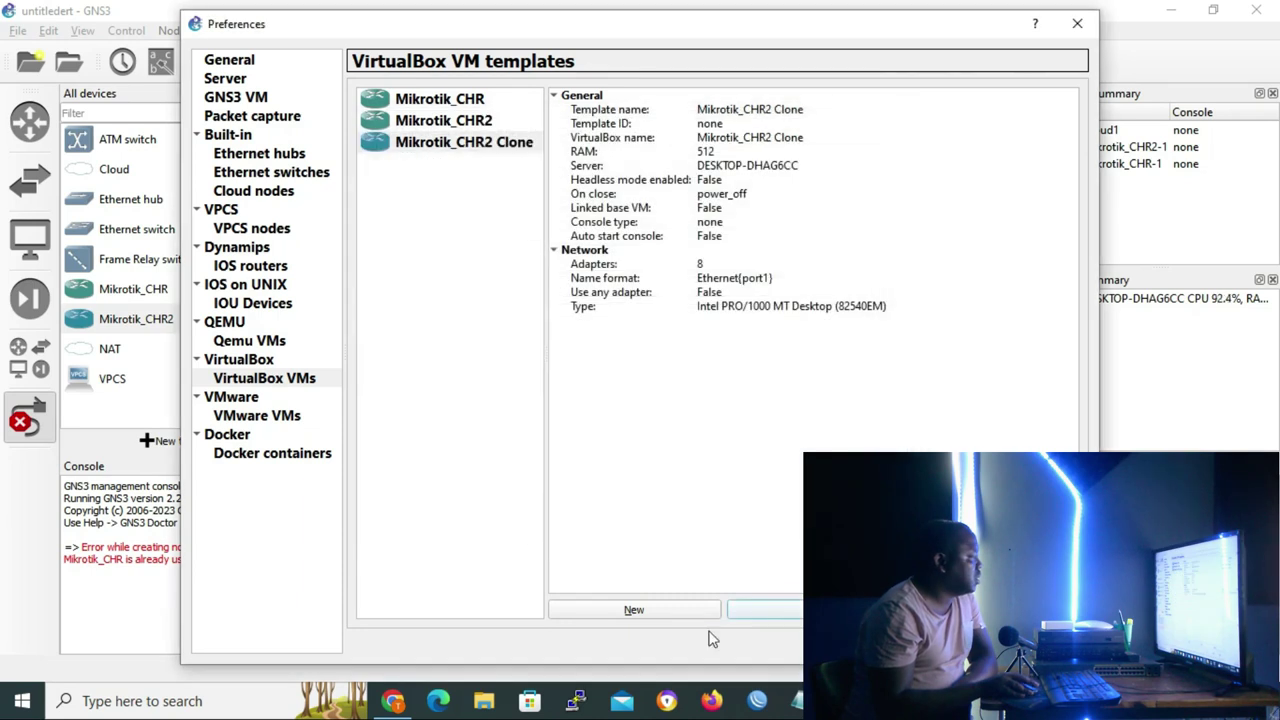
pyautogui.press('Return')
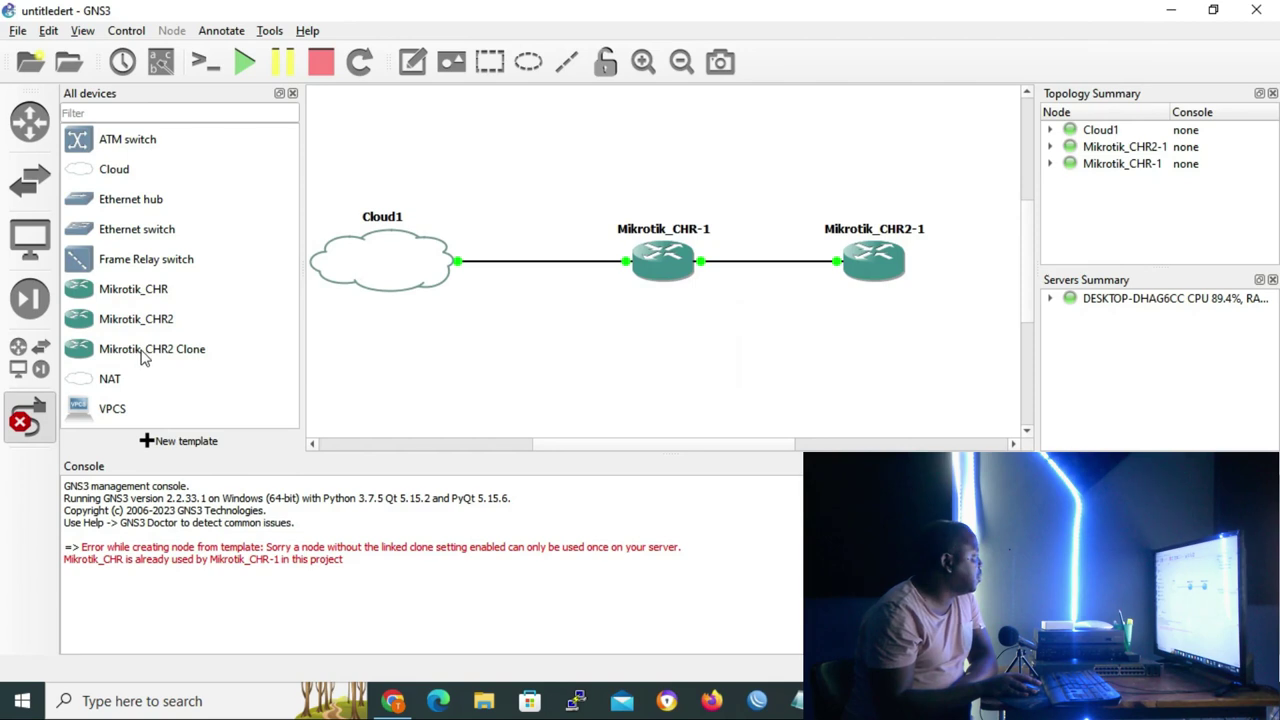
# Place a Mikrotik_CHR2 Clone node above the routers and link a free Mikrotik_CHR-1 port to its Ethernet1.
pyautogui.moveTo(118, 360)
pyautogui.mouseDown()
pyautogui.moveTo(798, 137)
pyautogui.moveTo(791, 128)
pyautogui.mouseUp()
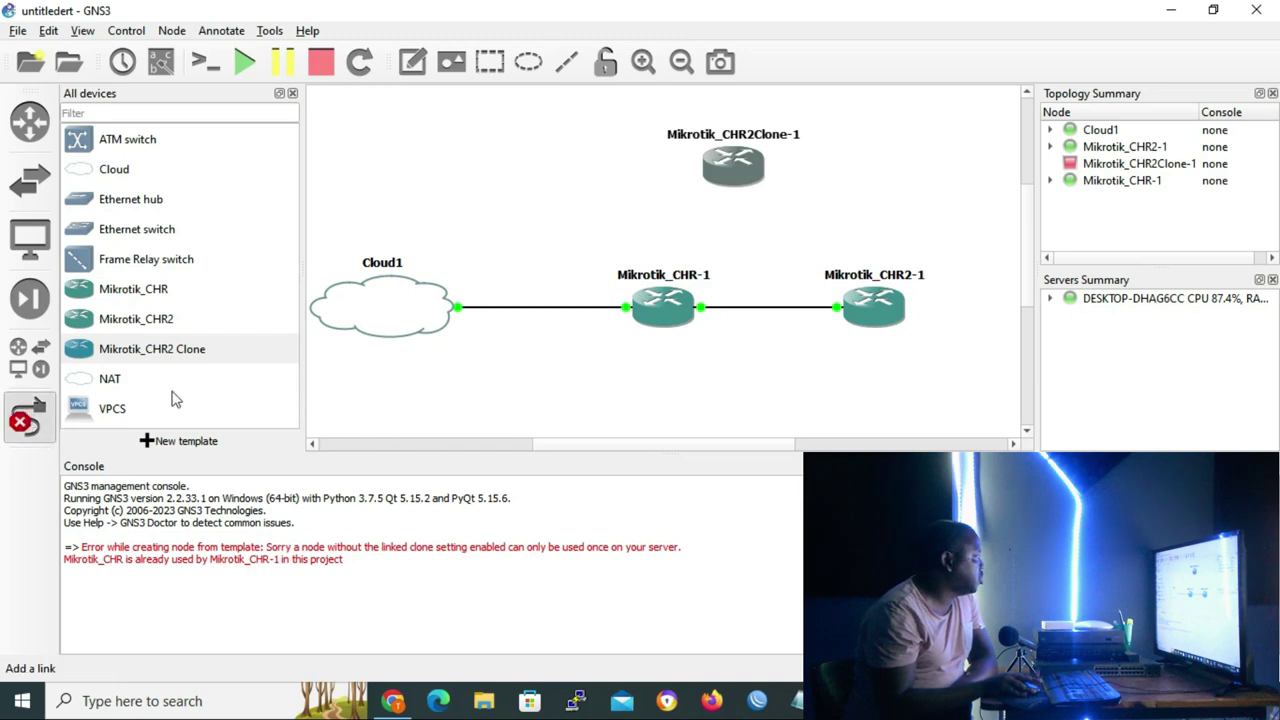
pyautogui.click(666, 300)
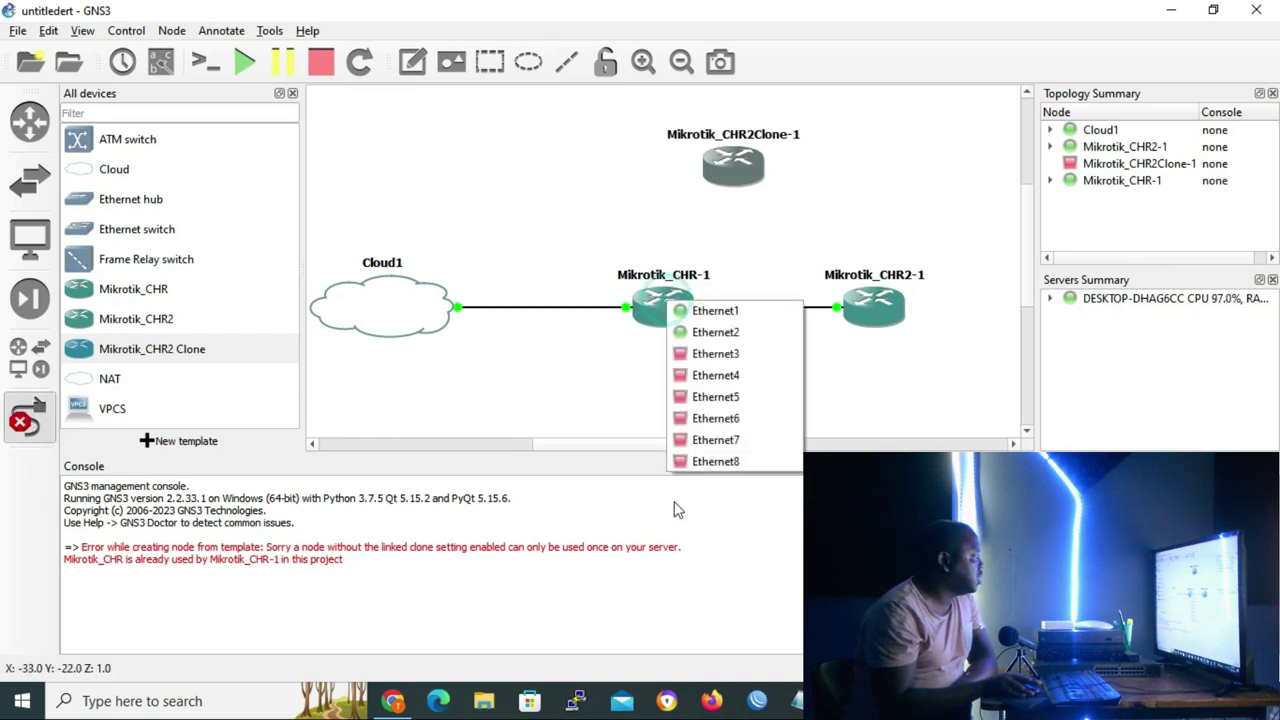
pyautogui.click(715, 353)
pyautogui.click(734, 166)
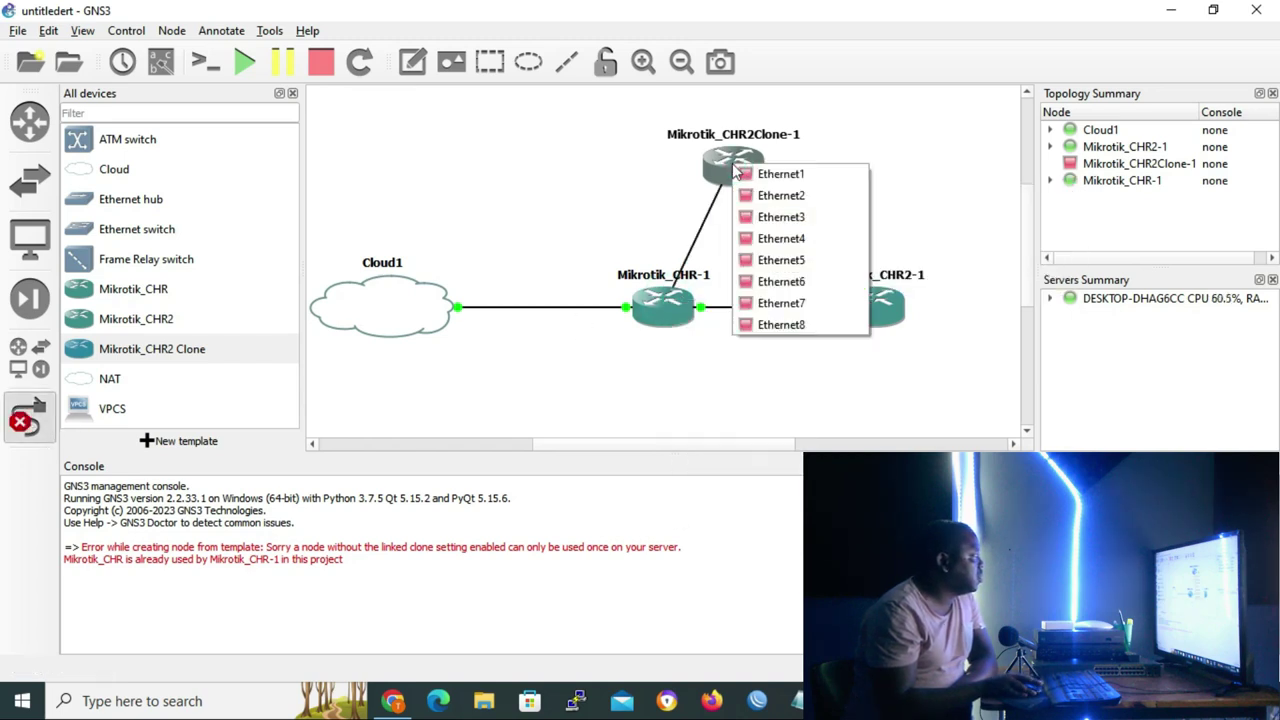
pyautogui.click(799, 177)
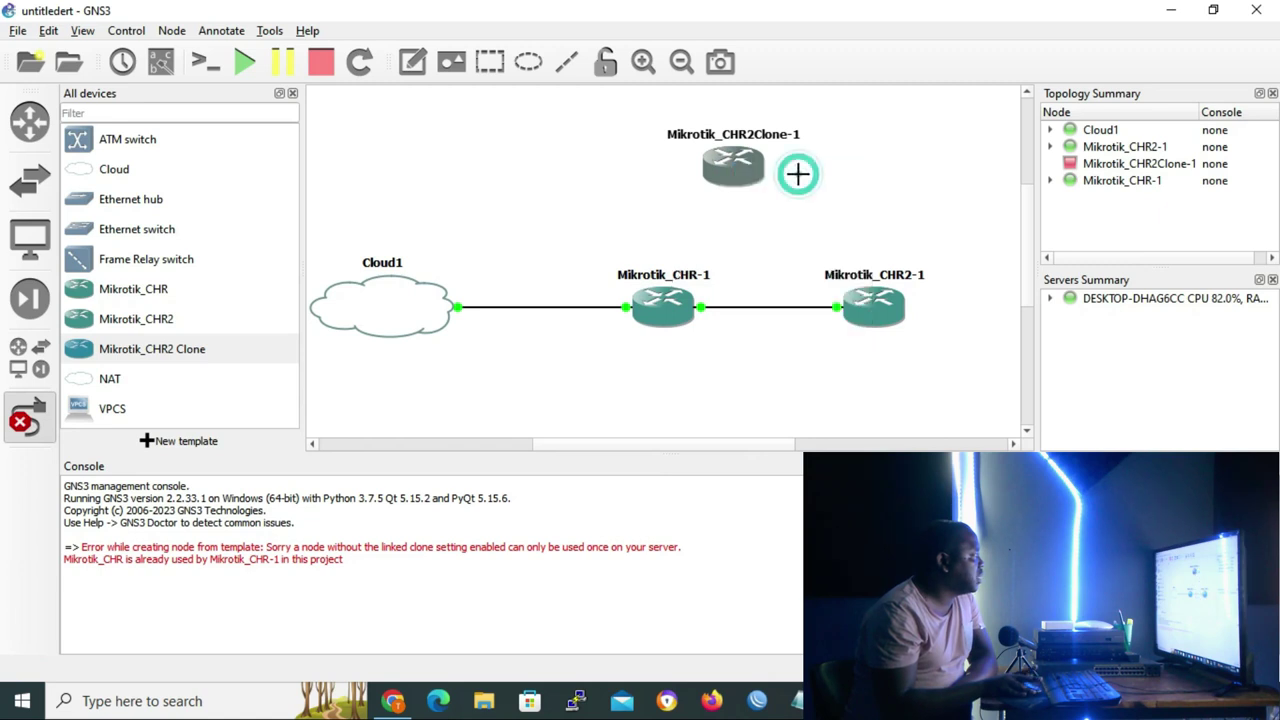
# Start all four devices after confirming, then minimize the clone's VirtualBox console window.
pyautogui.click(244, 64)
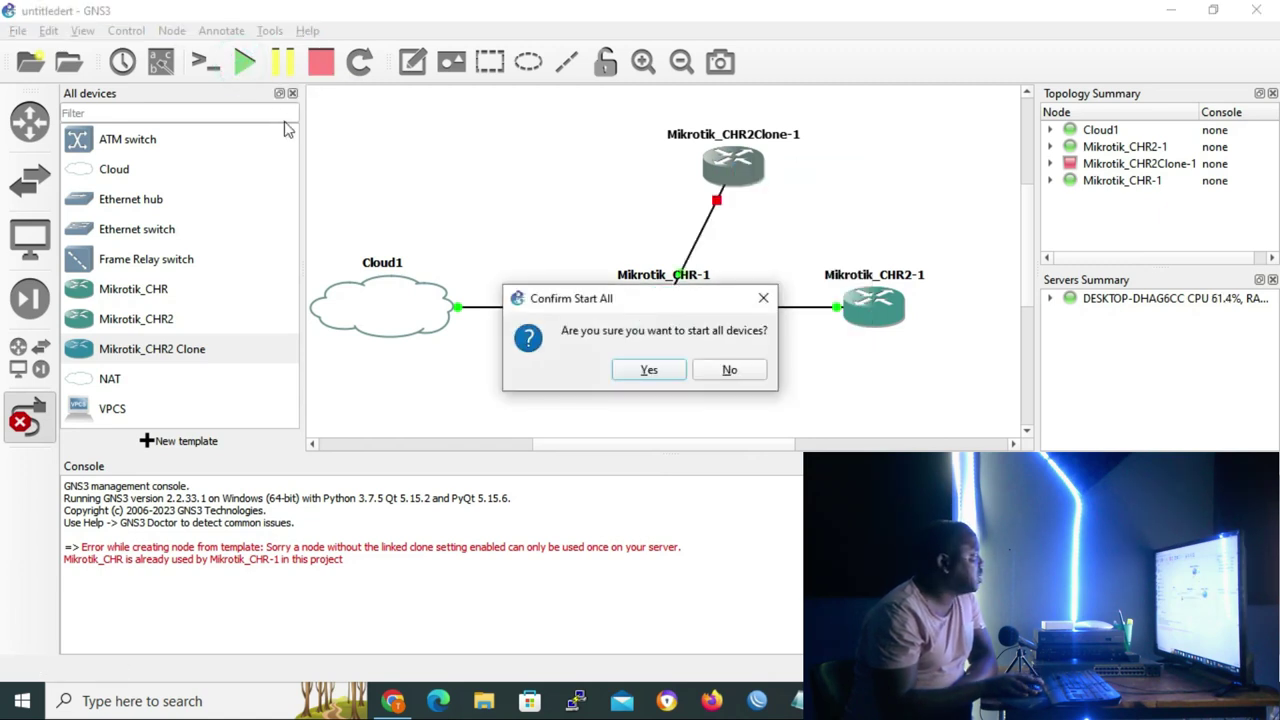
pyautogui.click(660, 372)
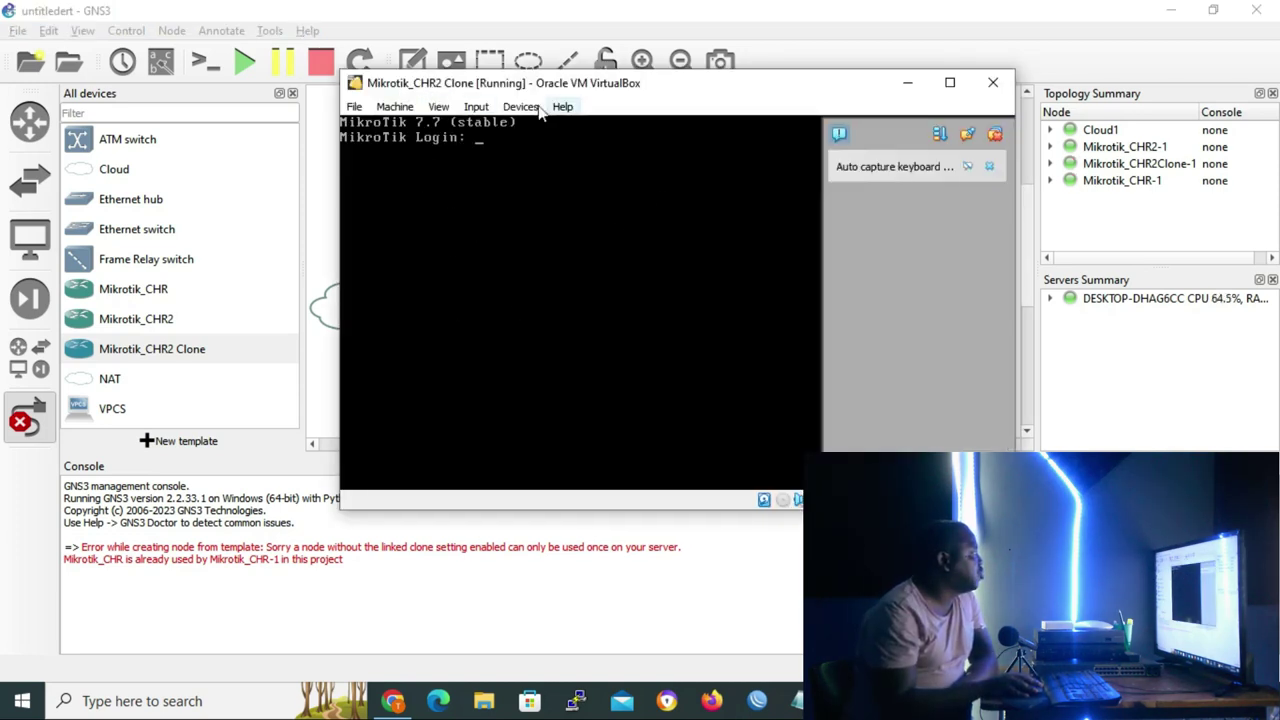
pyautogui.click(908, 84)
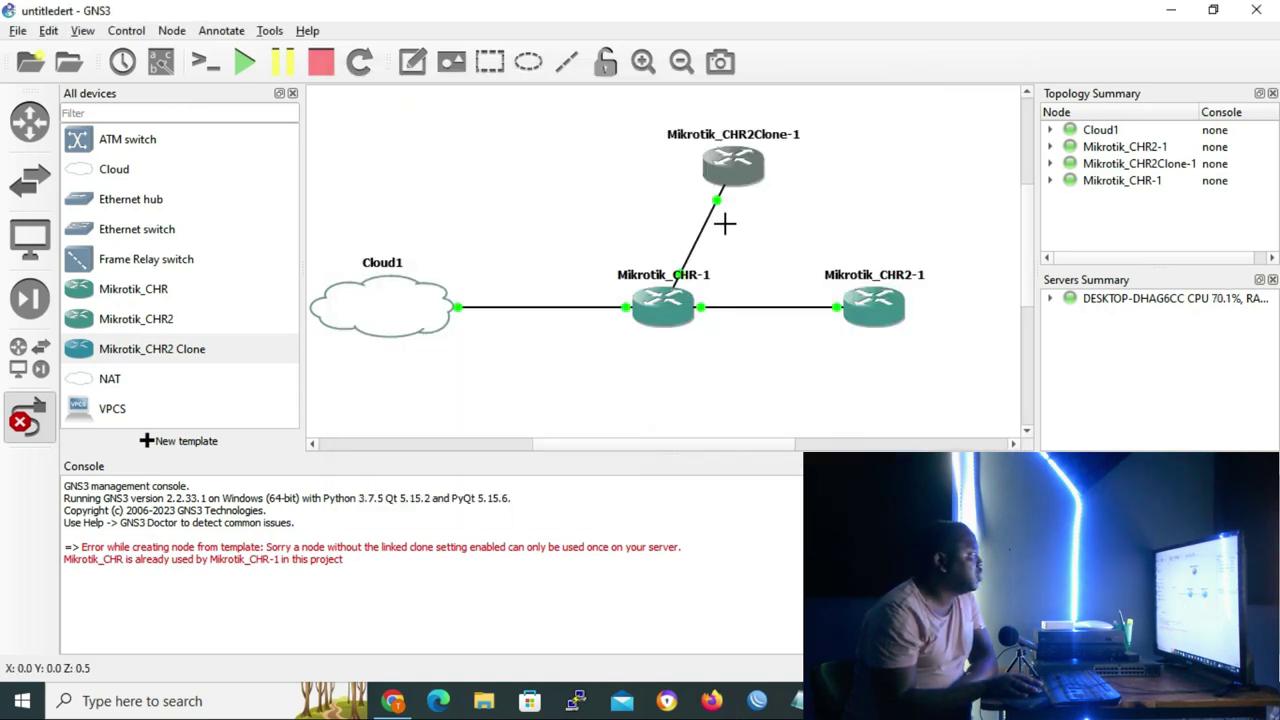